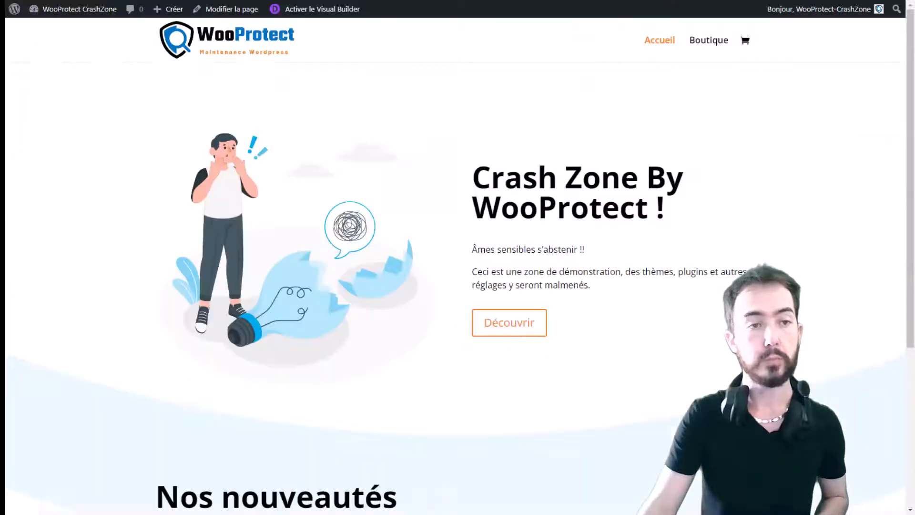
# Search the plugin directory for "paypal" from the site's WordPress administration
pyautogui.moveTo(72, 9)
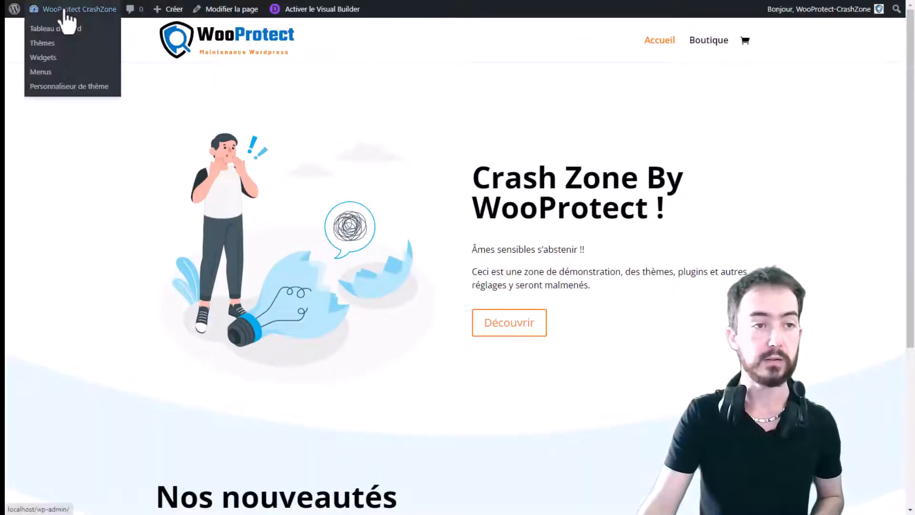
pyautogui.click(66, 27)
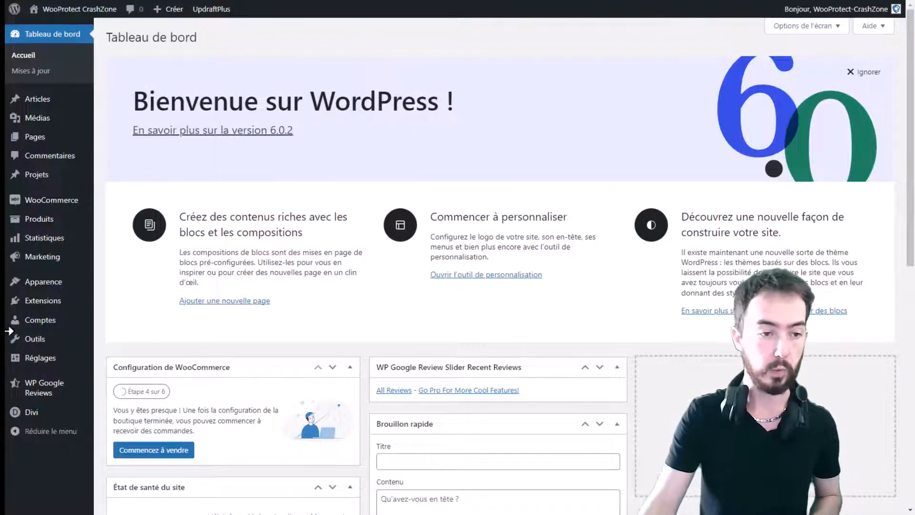
pyautogui.click(60, 302)
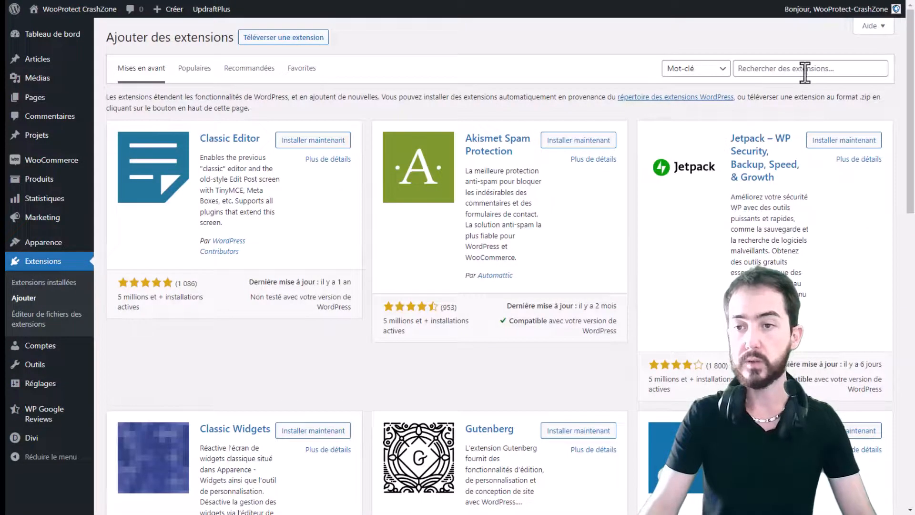
pyautogui.click(805, 72)
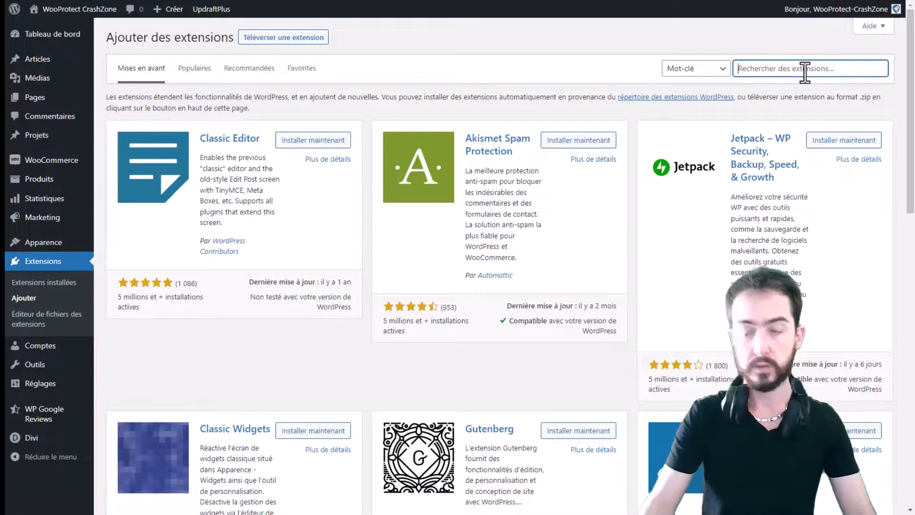
pyautogui.write('paypal')
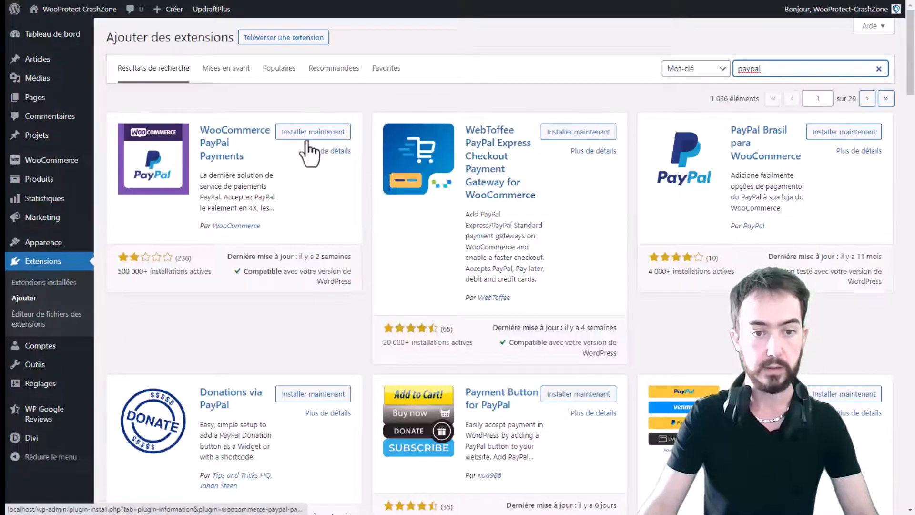
# Install and activate the WooCommerce PayPal Payments plugin
pyautogui.click(305, 136)
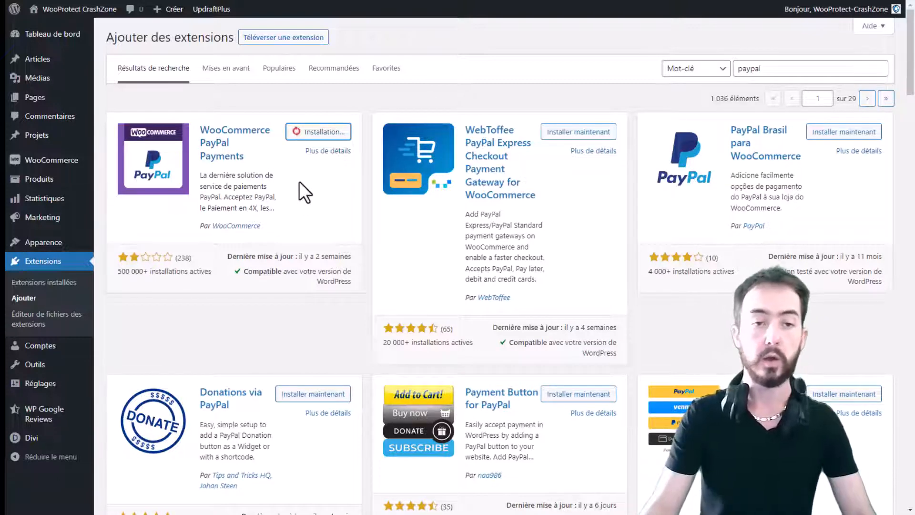
pyautogui.click(338, 132)
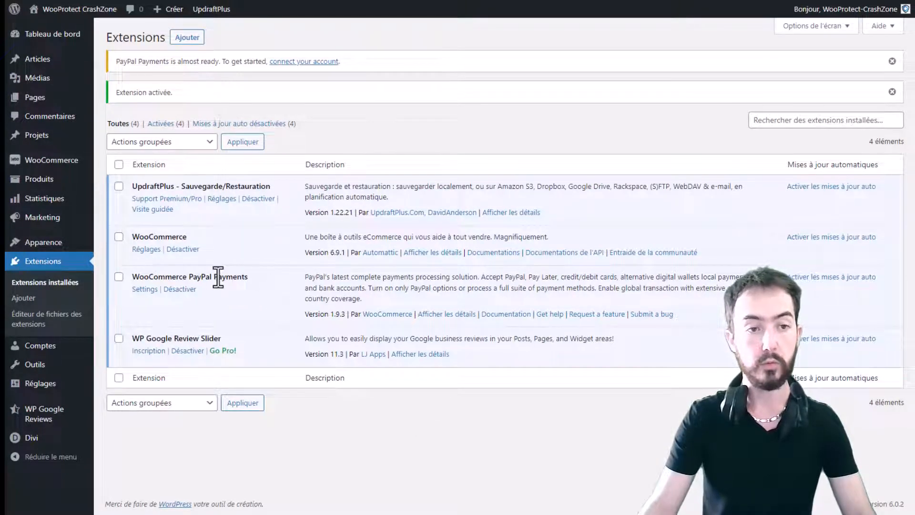
pyautogui.moveTo(218, 276); pyautogui.dragTo(156, 276)
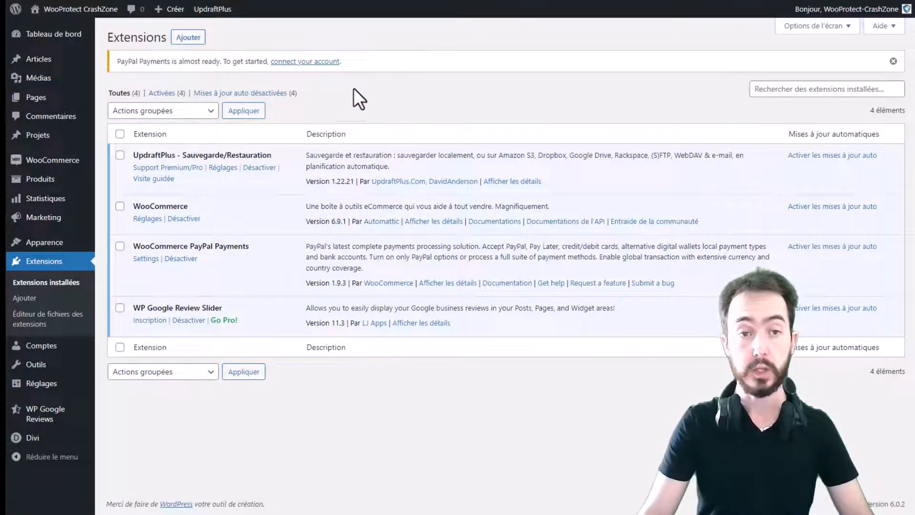
# Go to WooCommerce's payment settings and open the PayPal account connection page
pyautogui.click(62, 42)
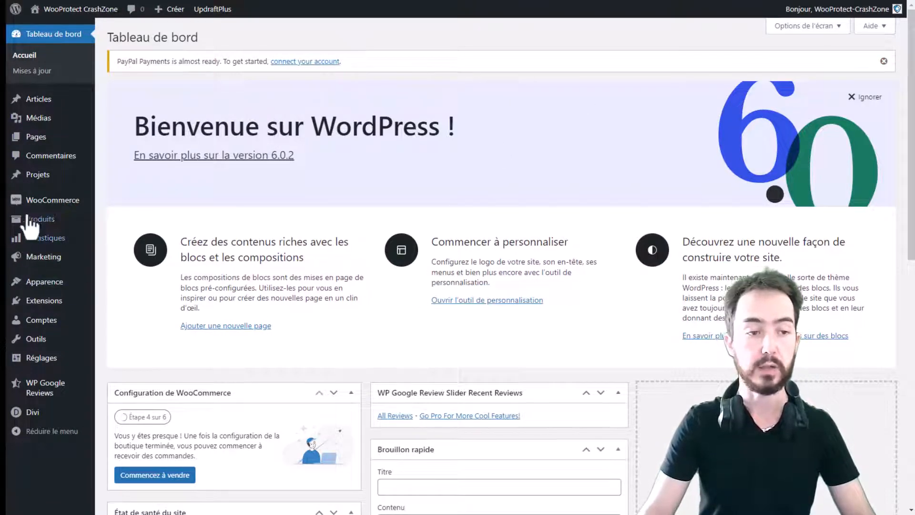
pyautogui.moveTo(45, 205)
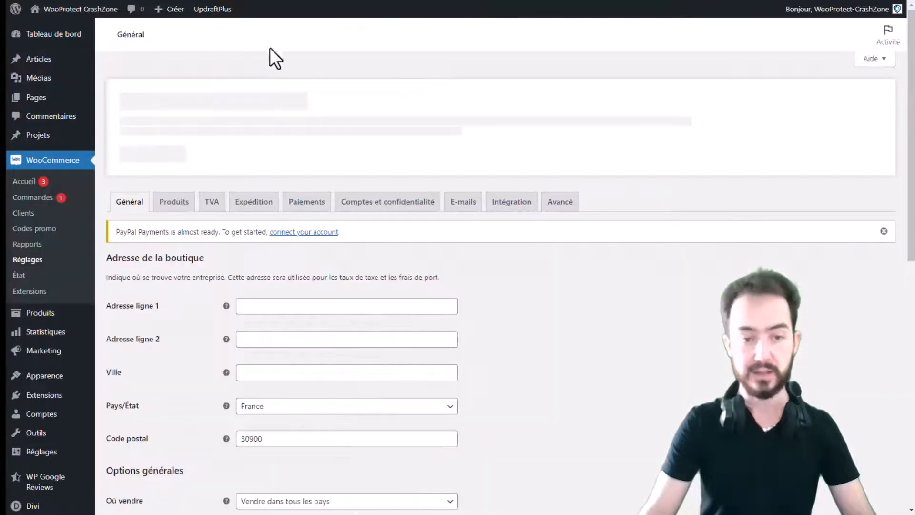
pyautogui.click(293, 209)
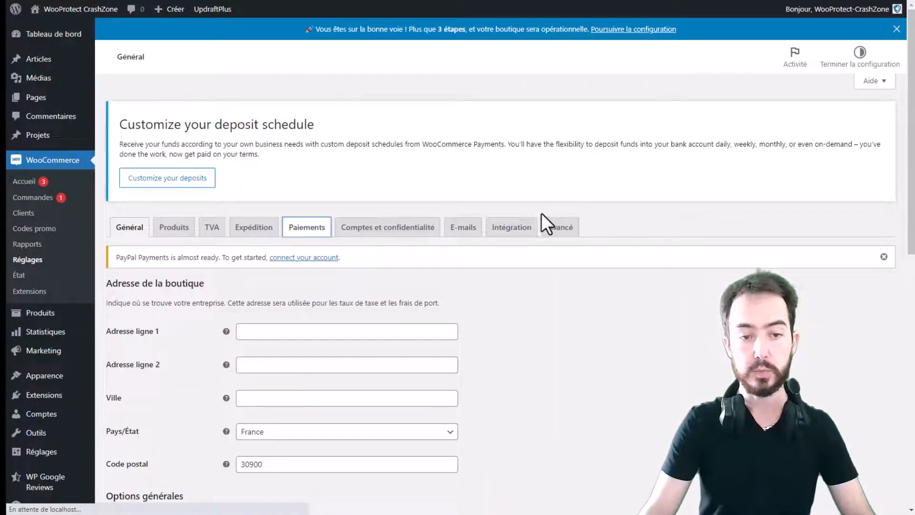
pyautogui.scroll(-3, 465, 212)
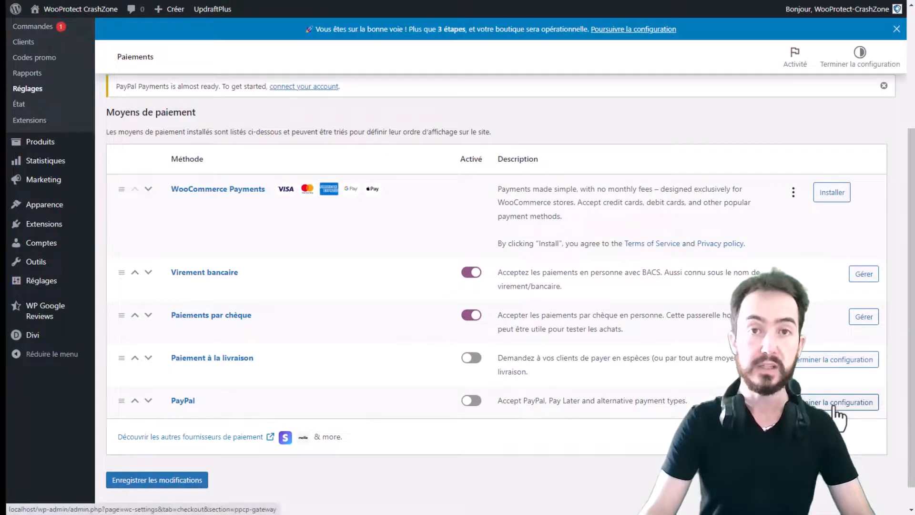
pyautogui.click(294, 88)
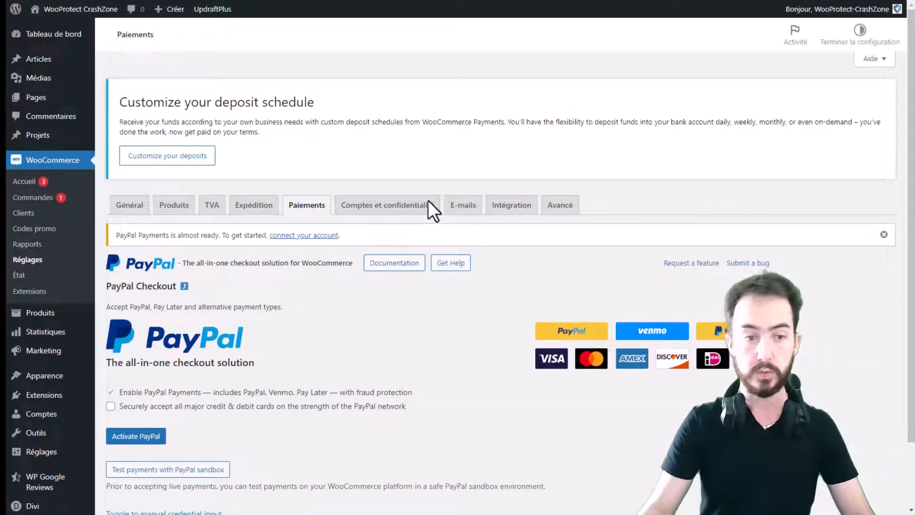
# Activate PayPal for the store and proceed with the security check in the PayPal connection window
pyautogui.scroll(-2, 420, 228)
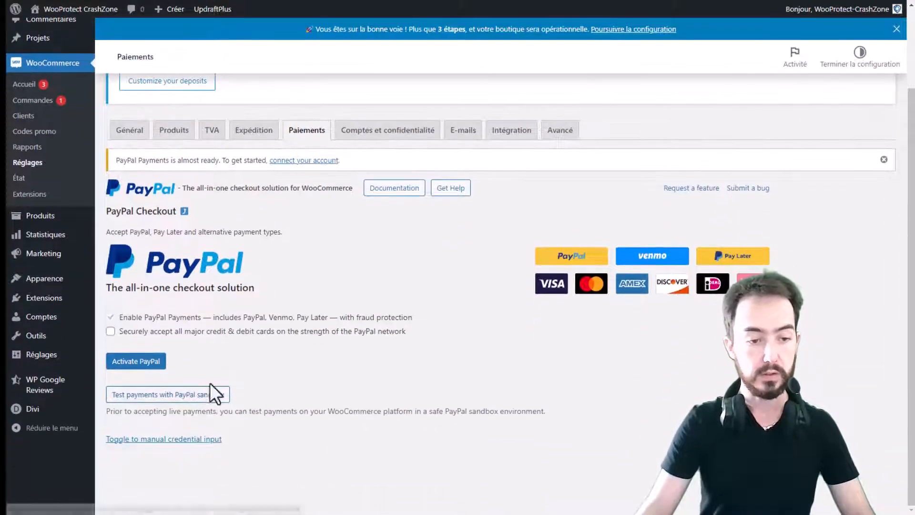
pyautogui.click(143, 364)
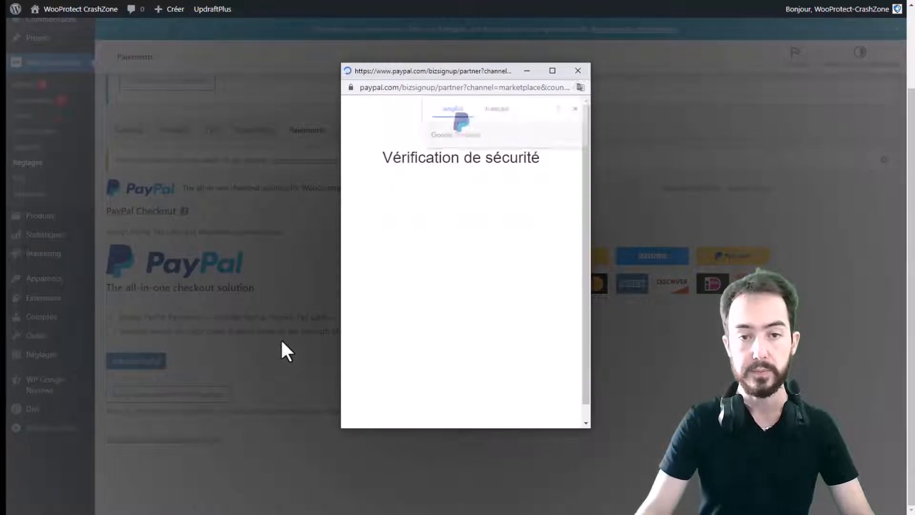
pyautogui.click(391, 191)
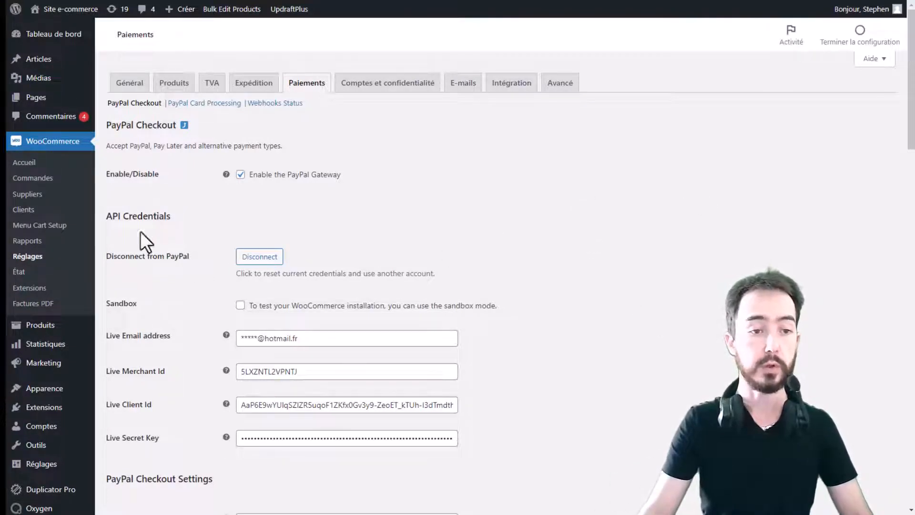
# Examine the PayPal gateway's API credentials, its sandbox option, and the checkout title and description
pyautogui.scroll(-1, 428, 178)
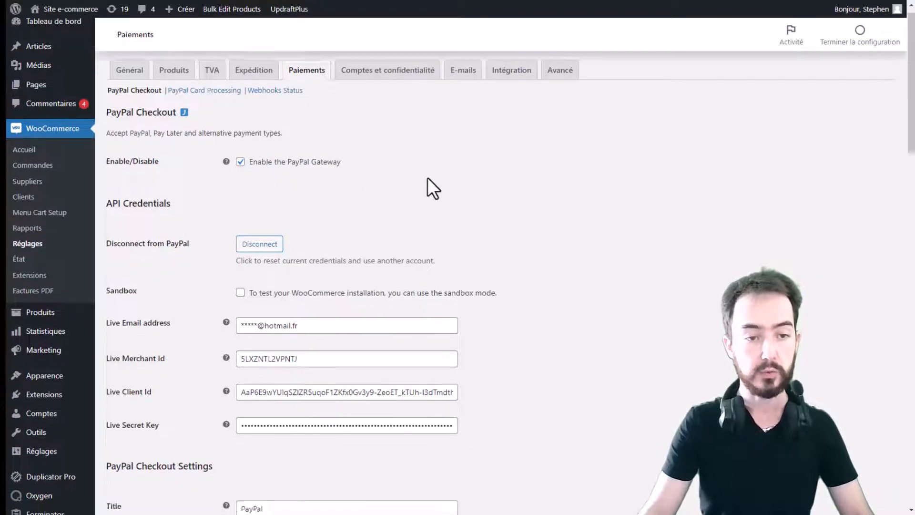
pyautogui.scroll(-2, 428, 179)
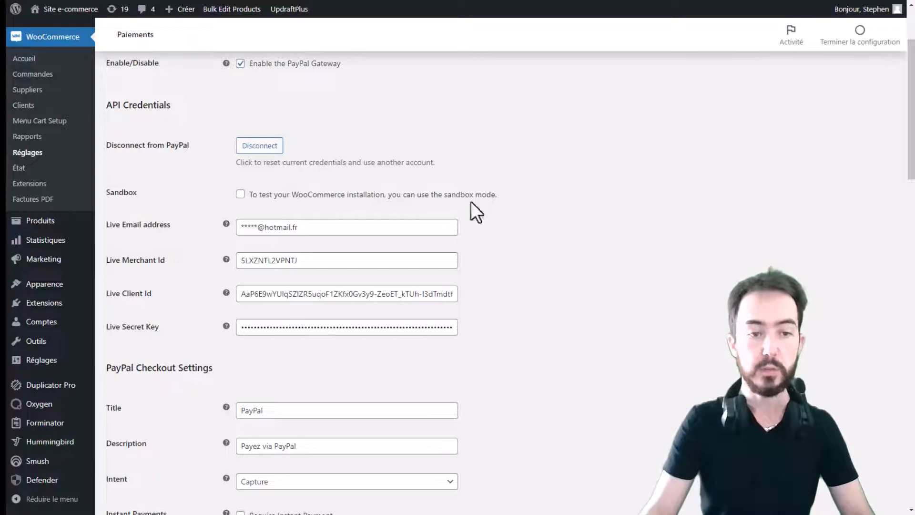
pyautogui.moveTo(530, 191); pyautogui.dragTo(570, 191)
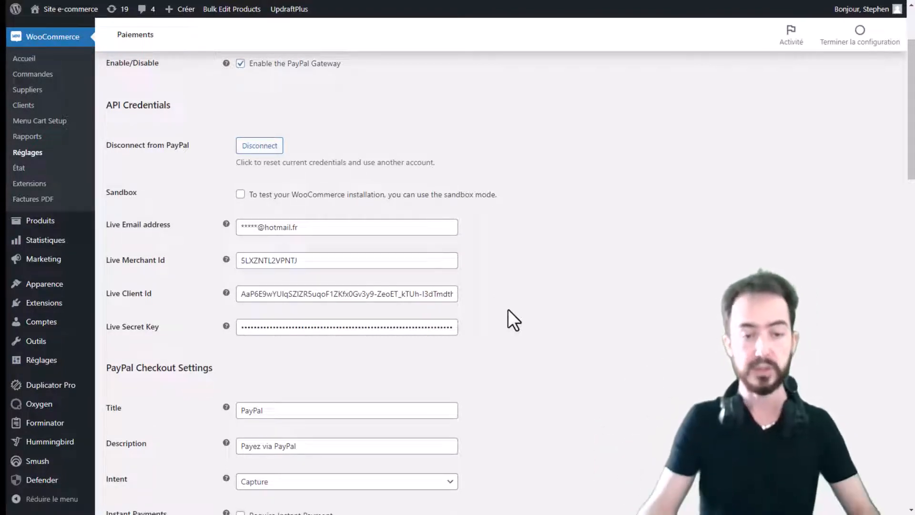
pyautogui.scroll(-3, 508, 309)
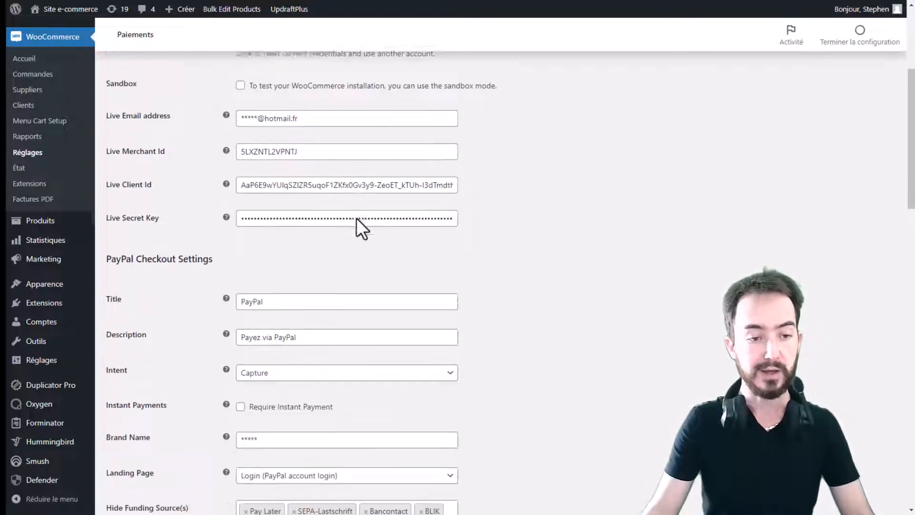
pyautogui.moveTo(278, 245); pyautogui.dragTo(228, 243)
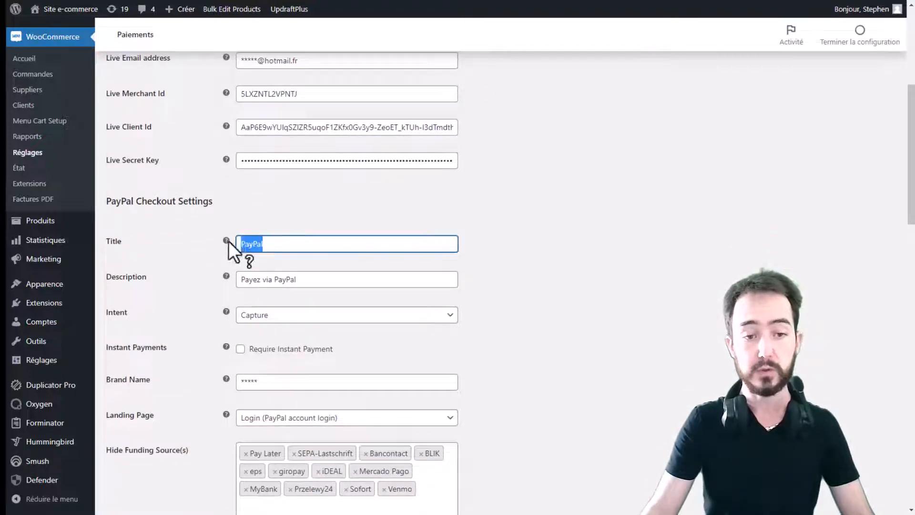
pyautogui.click(281, 244)
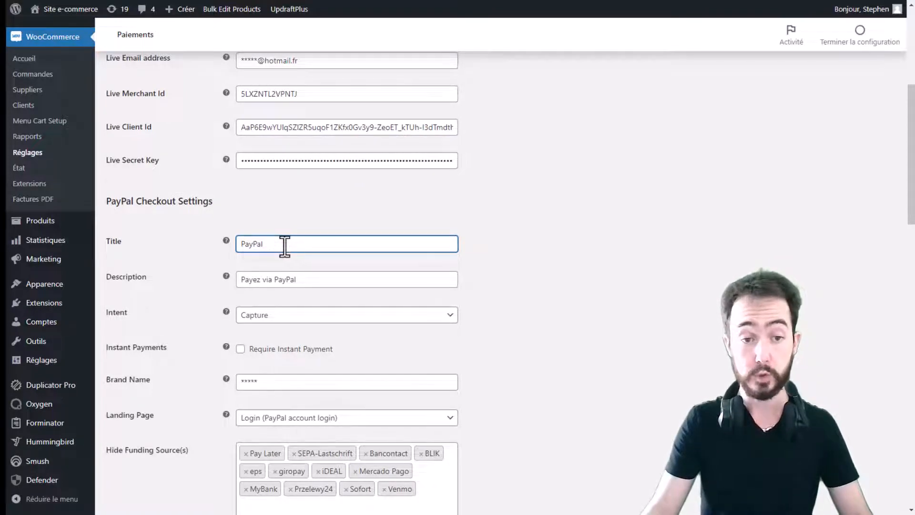
pyautogui.scroll(-1, 286, 233)
pyautogui.moveTo(327, 225); pyautogui.dragTo(268, 223)
pyautogui.click(319, 220)
pyautogui.scroll(-1, 319, 220)
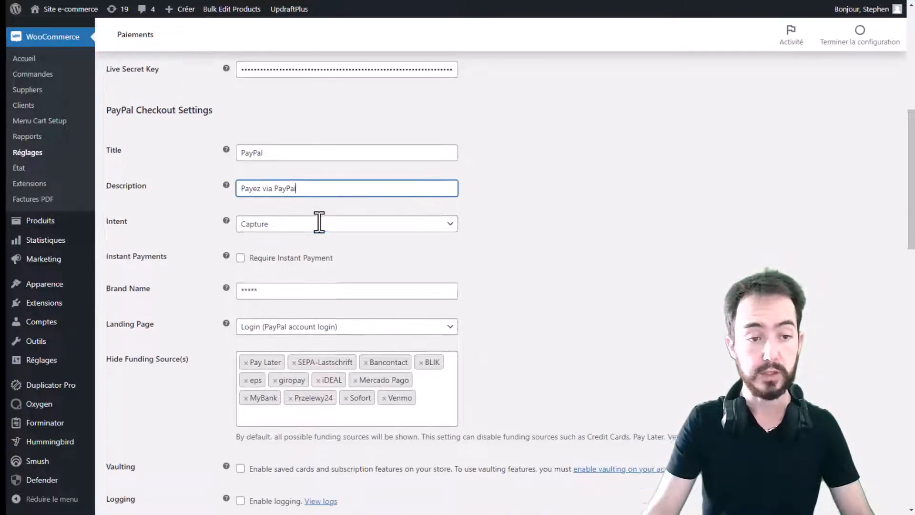
# Check the payment intent choices, keep Capture, and enable Require Instant Payment
pyautogui.click(301, 209)
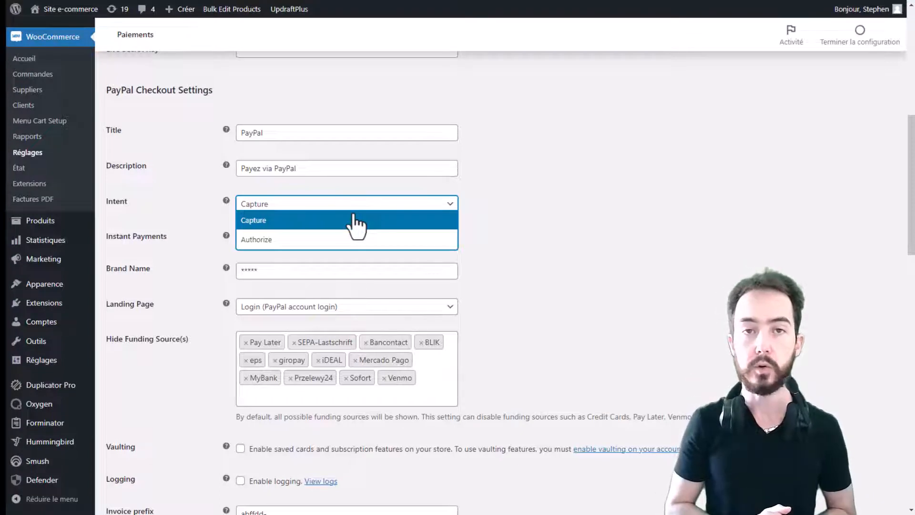
pyautogui.click(585, 228)
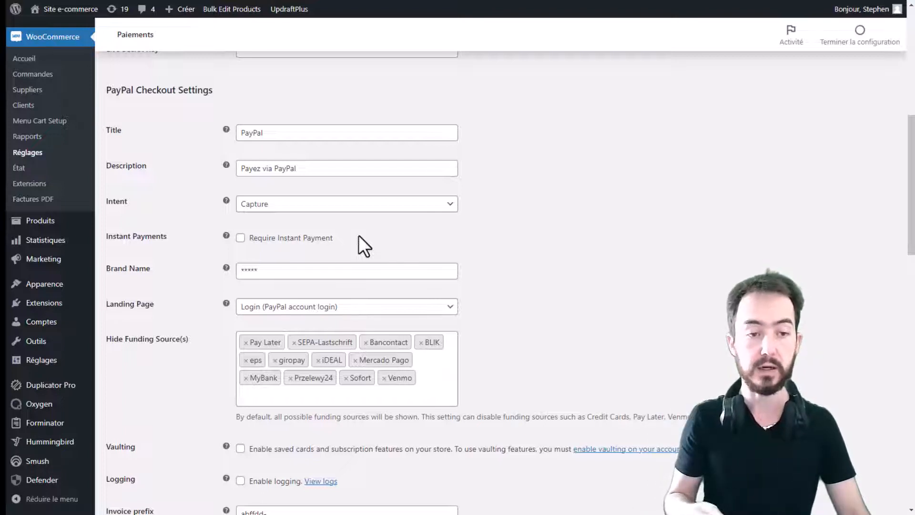
pyautogui.click(304, 238)
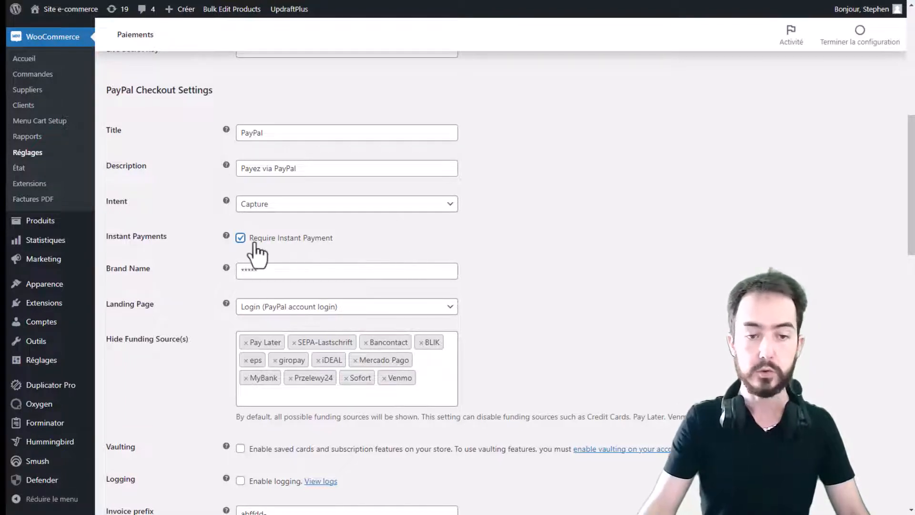
# Examine the brand name field and the Landing Page choices, keeping Login (PayPal account login)
pyautogui.scroll(-2, 310, 262)
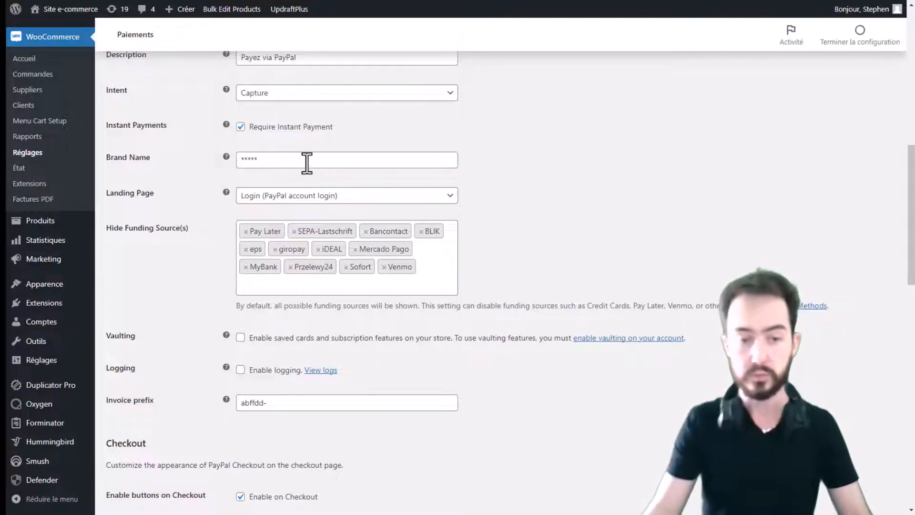
pyautogui.scroll(-1, 322, 163)
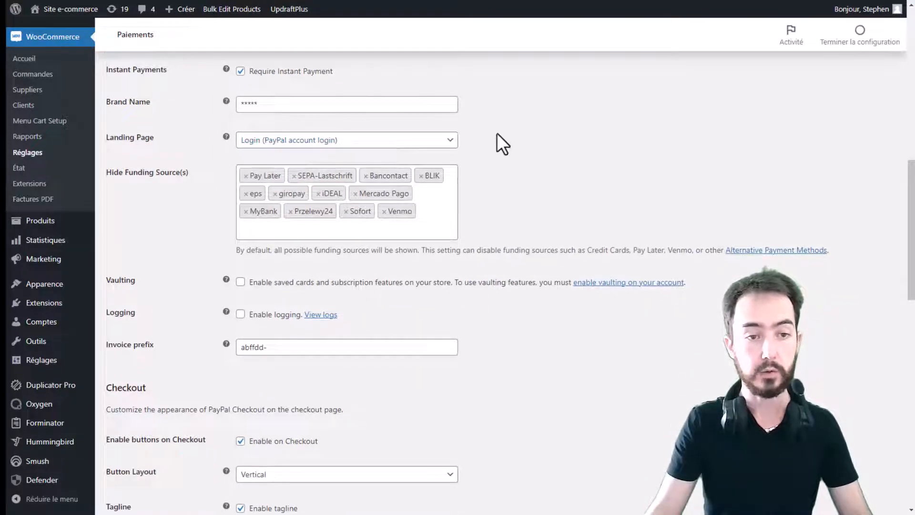
pyautogui.click(331, 142)
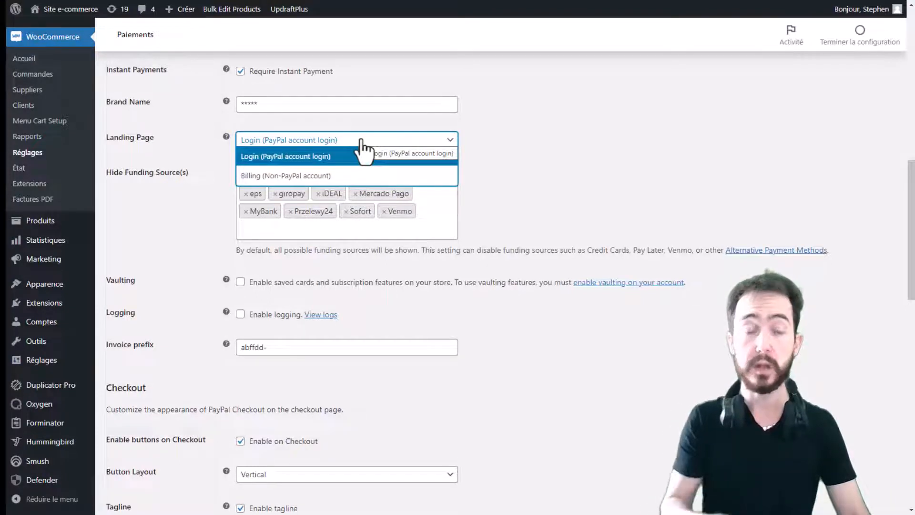
pyautogui.click(495, 147)
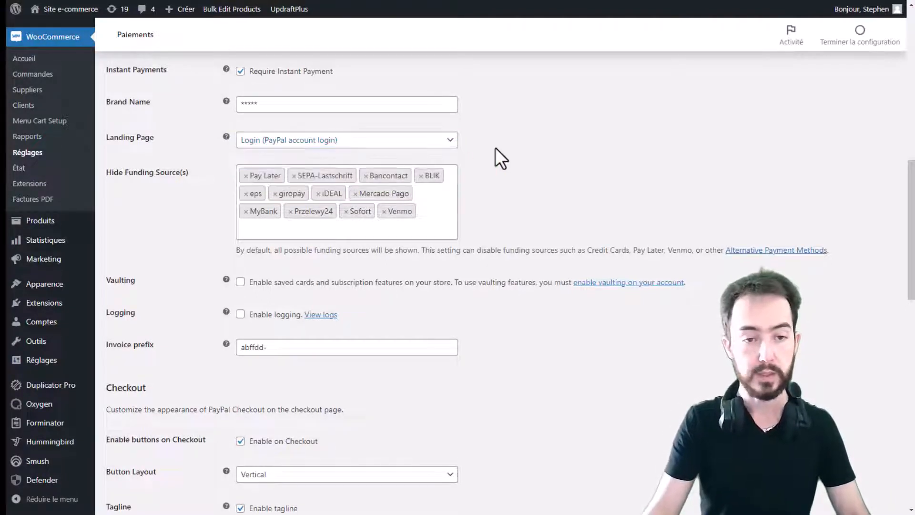
# Examine the Hide Funding Source(s) setting and the full list of funding sources it offers
pyautogui.scroll(-1, 493, 147)
pyautogui.scroll(1, 491, 148)
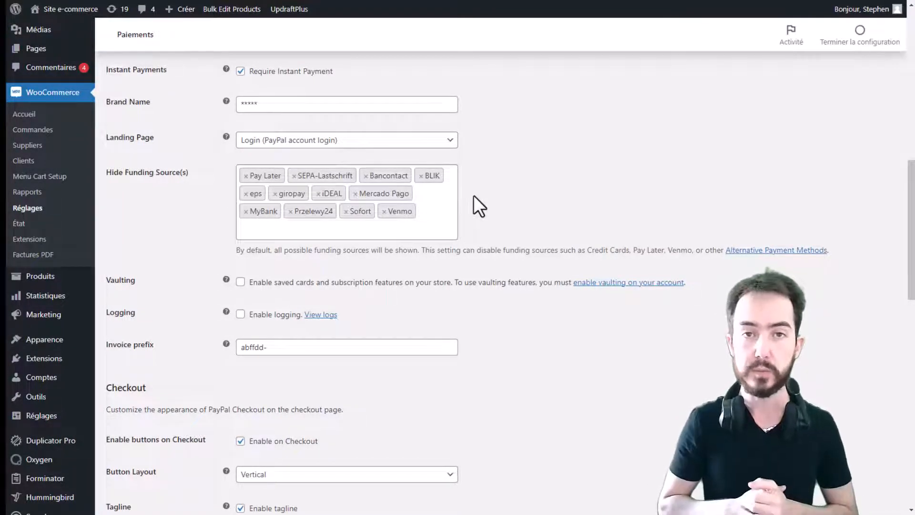
pyautogui.click(423, 213)
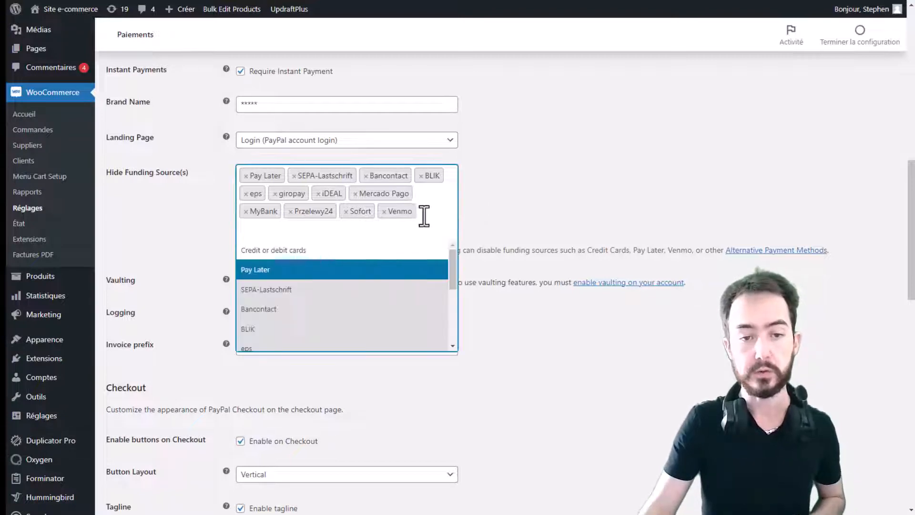
pyautogui.click(447, 210)
pyautogui.click(455, 230)
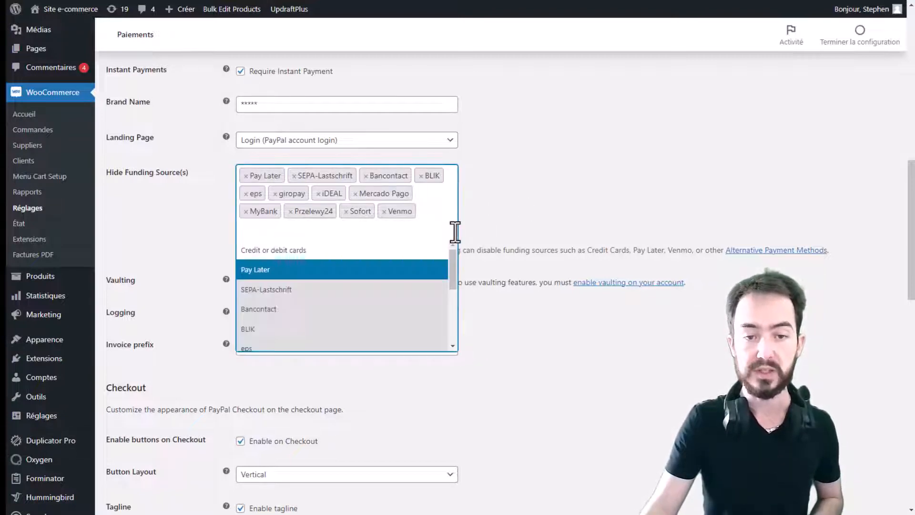
pyautogui.scroll(-3, 372, 281)
pyautogui.scroll(-1, 345, 281)
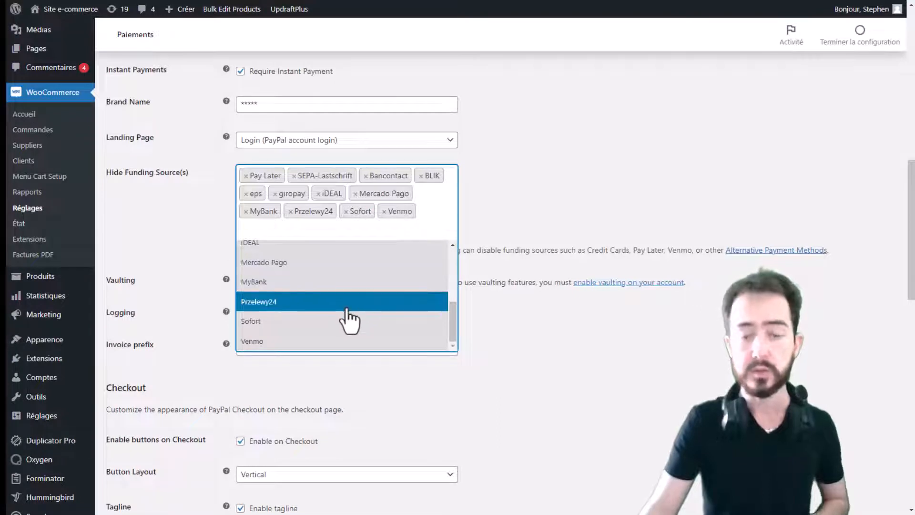
pyautogui.scroll(4, 348, 320)
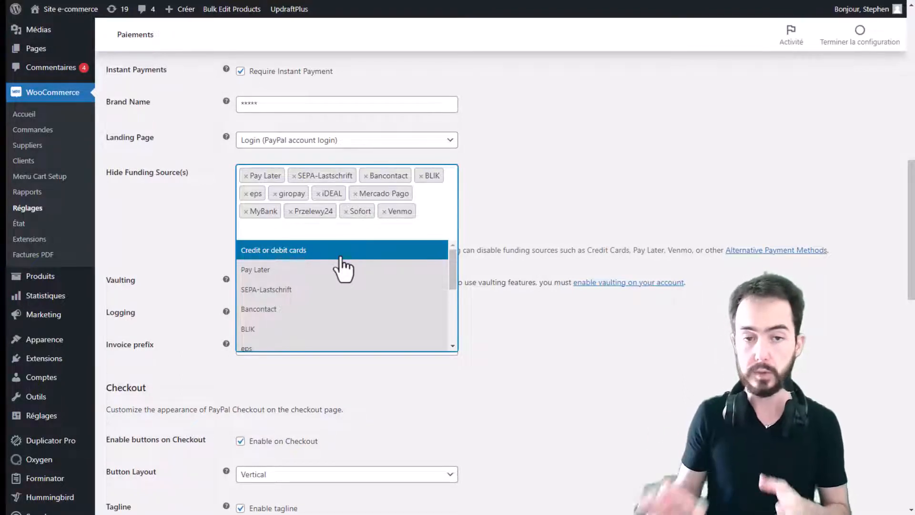
# Add Credit or debit cards to the hidden funding sources and remove it again
pyautogui.click(341, 258)
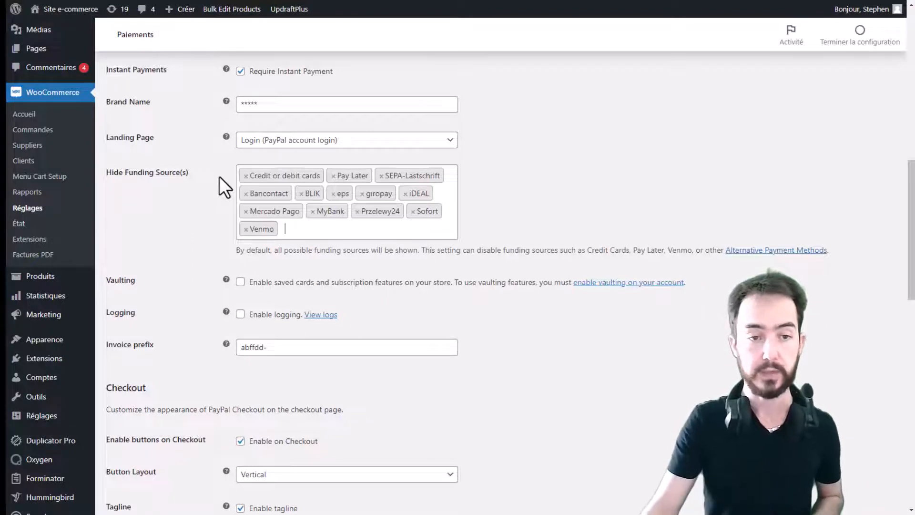
pyautogui.click(244, 178)
pyautogui.click(245, 176)
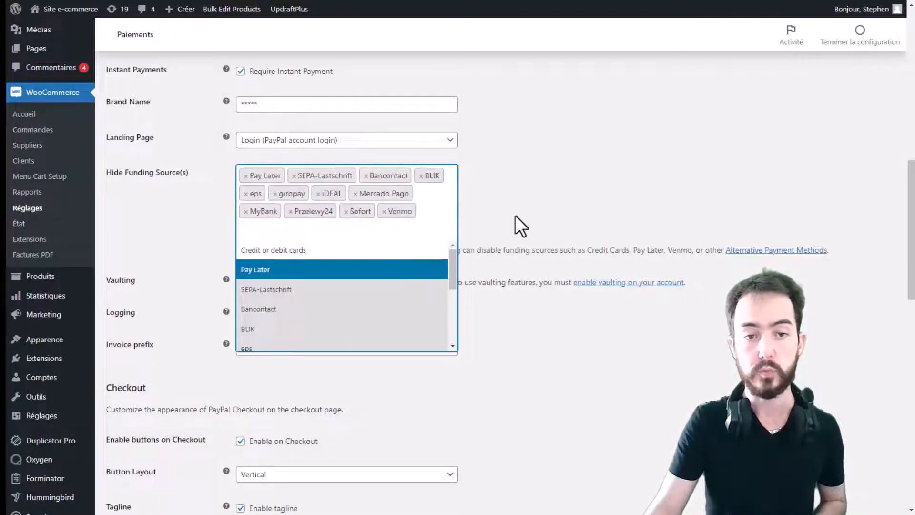
pyautogui.click(516, 216)
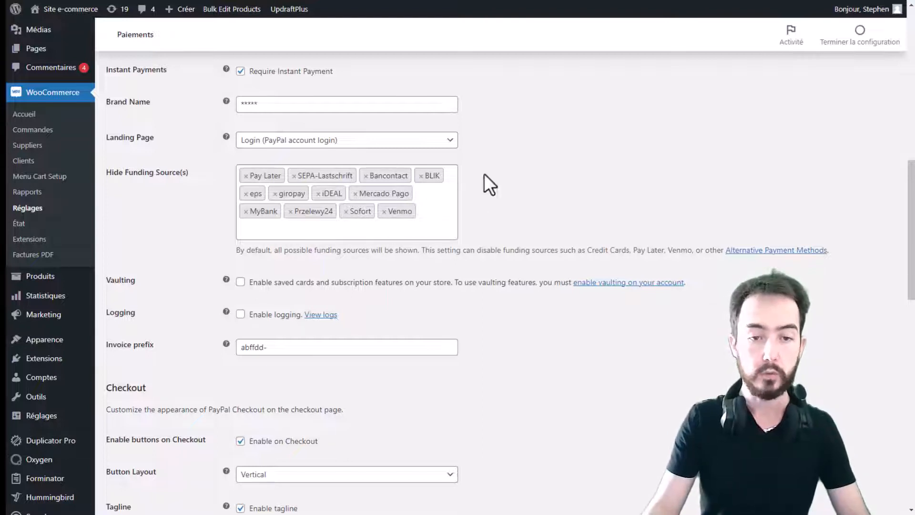
# Examine the Vaulting and Logging options and the Invoice prefix field of the PayPal gateway
pyautogui.scroll(-2, 502, 210)
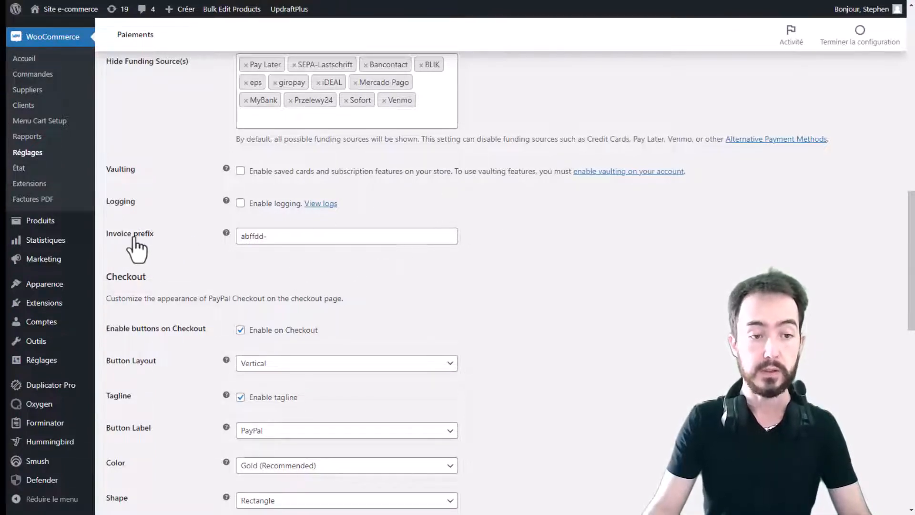
pyautogui.moveTo(289, 237); pyautogui.dragTo(229, 249)
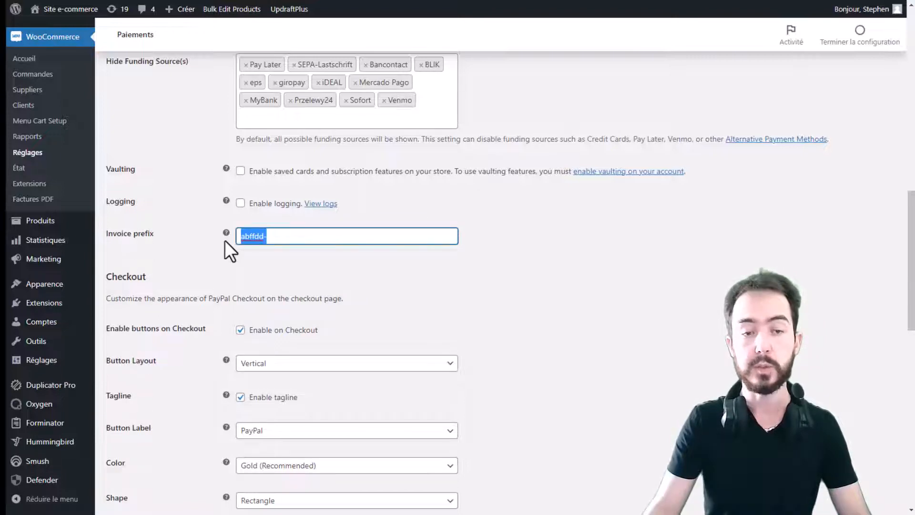
pyautogui.click(286, 238)
pyautogui.tripleClick(284, 241)
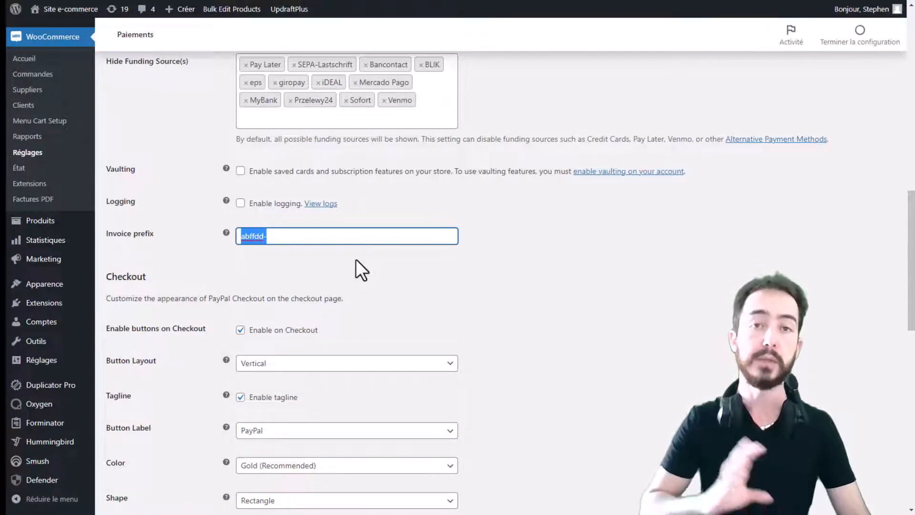
pyautogui.click(623, 311)
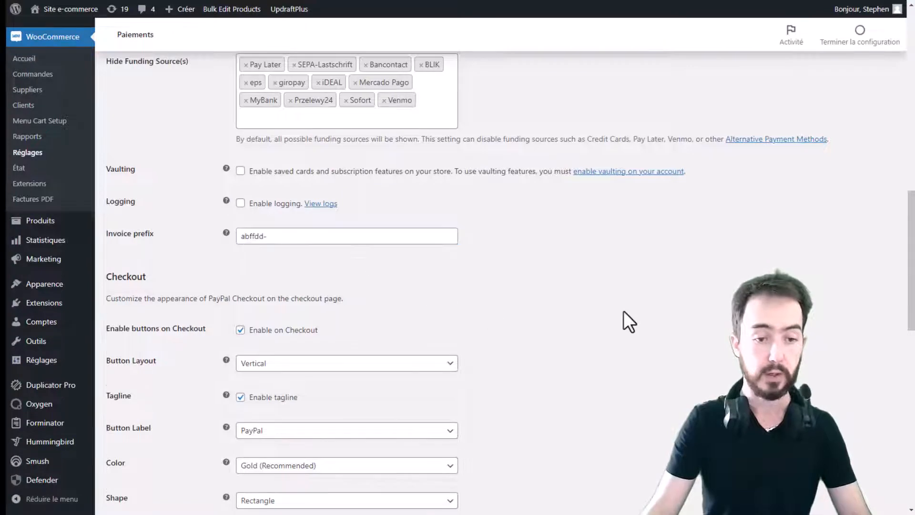
# Enable the Pay Later message on Checkout, plus the PayPal buttons and Pay Later message on the Single Product page
pyautogui.scroll(-5, 596, 301)
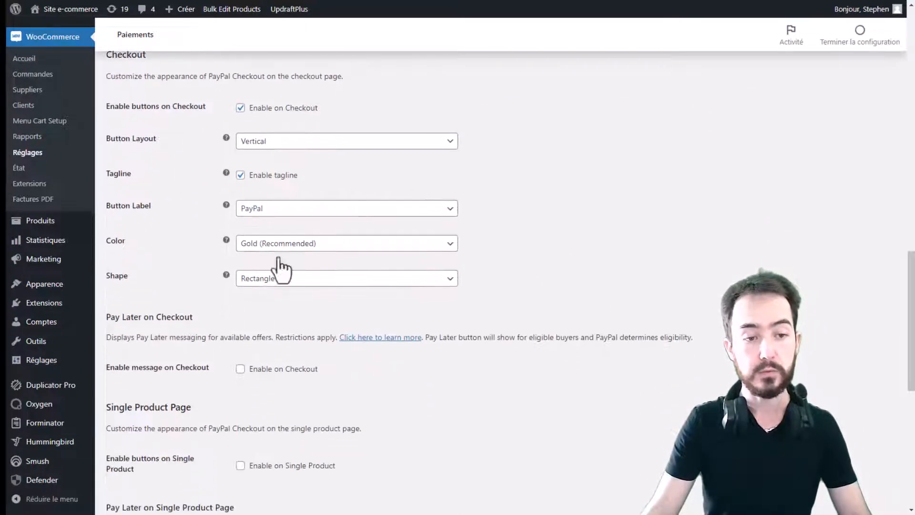
pyautogui.scroll(-1, 310, 262)
pyautogui.scroll(-1, 282, 229)
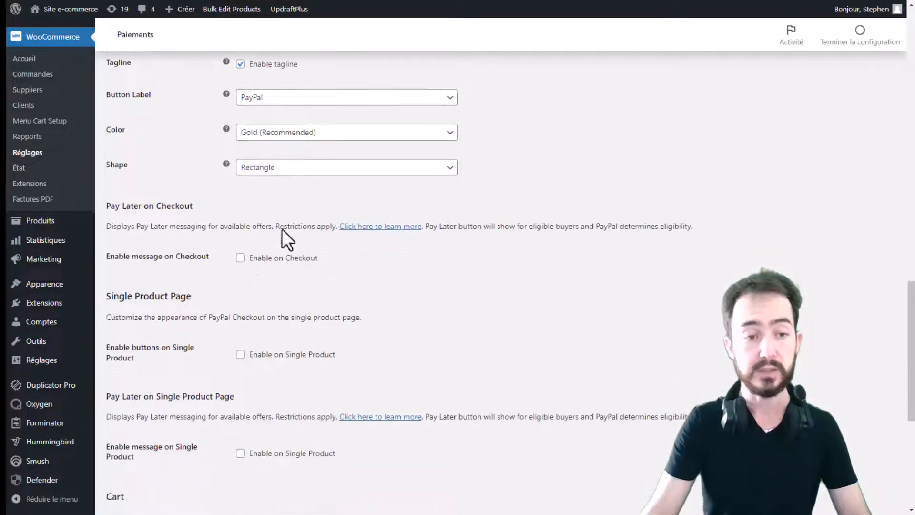
pyautogui.click(241, 258)
pyautogui.scroll(-4, 288, 266)
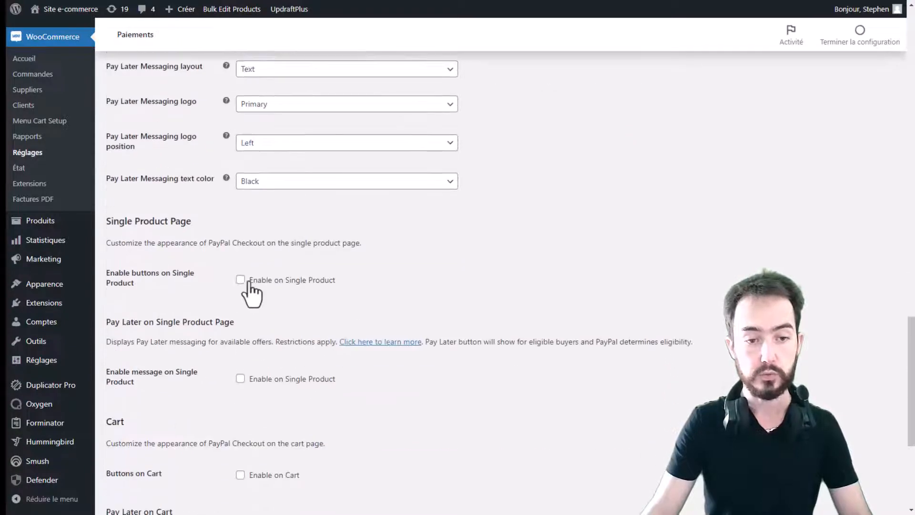
pyautogui.click(248, 281)
pyautogui.scroll(-3, 248, 274)
pyautogui.click(243, 381)
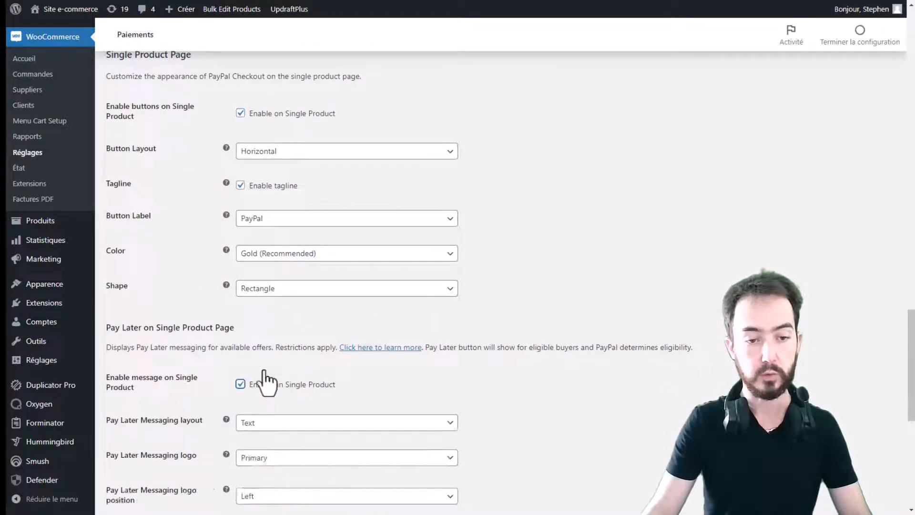
pyautogui.scroll(-5, 356, 306)
# Review the Checkout button appearance settings, keeping PayPal as Button Label and Gold (Recommended) as Color
pyautogui.scroll(12, 356, 306)
pyautogui.scroll(6, 357, 305)
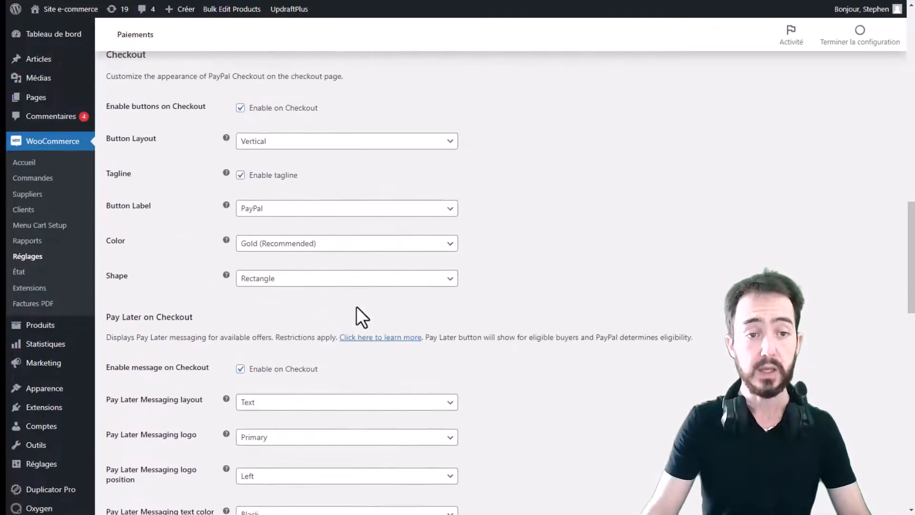
pyautogui.scroll(-1, 372, 292)
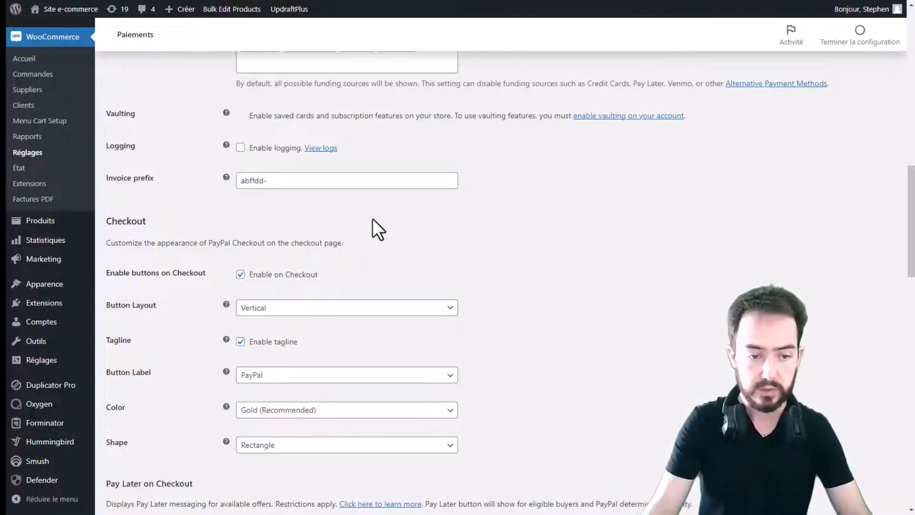
pyautogui.scroll(-1, 378, 230)
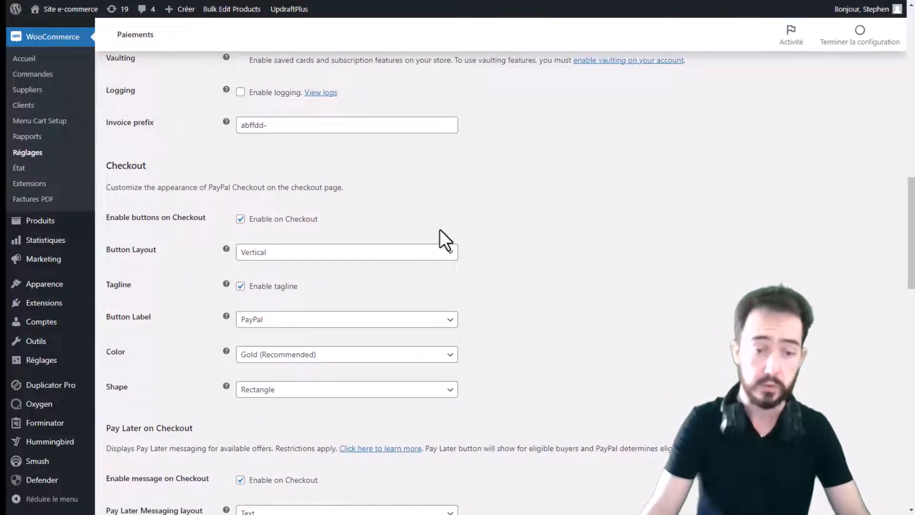
pyautogui.scroll(-1, 300, 295)
pyautogui.click(308, 267)
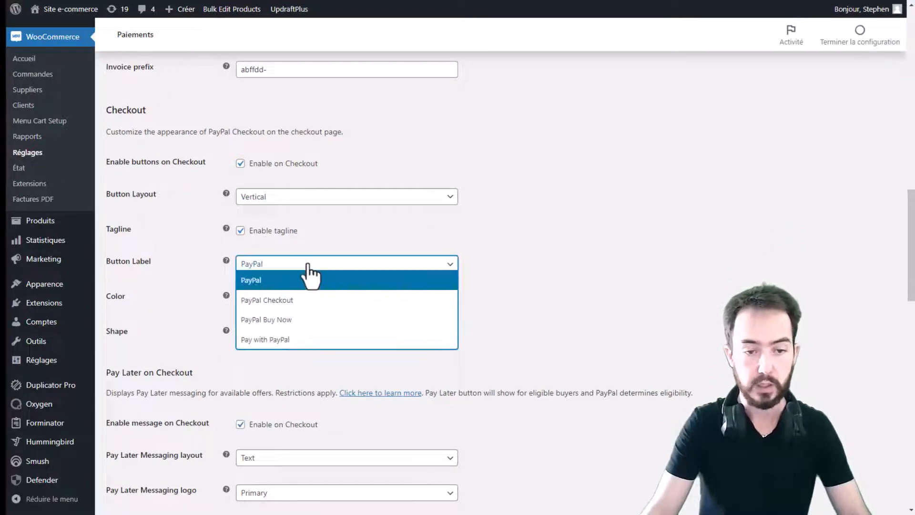
pyautogui.click(286, 280)
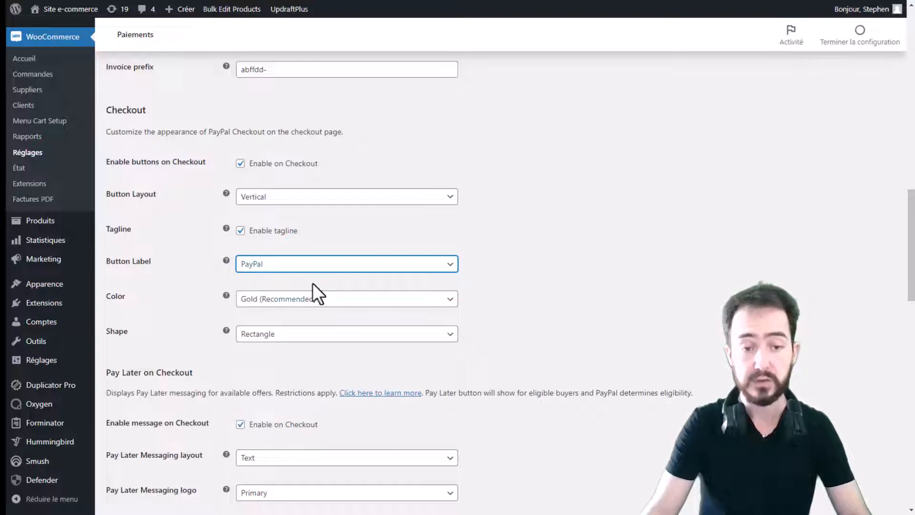
pyautogui.click(343, 304)
pyautogui.click(342, 302)
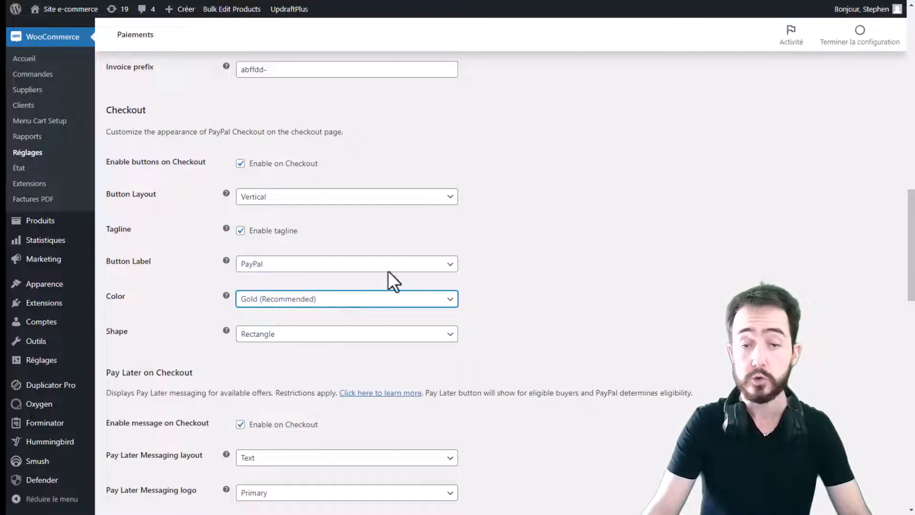
# Review the Pay Later on Checkout section and disable its message on Checkout
pyautogui.scroll(-1, 347, 264)
pyautogui.scroll(-1, 358, 267)
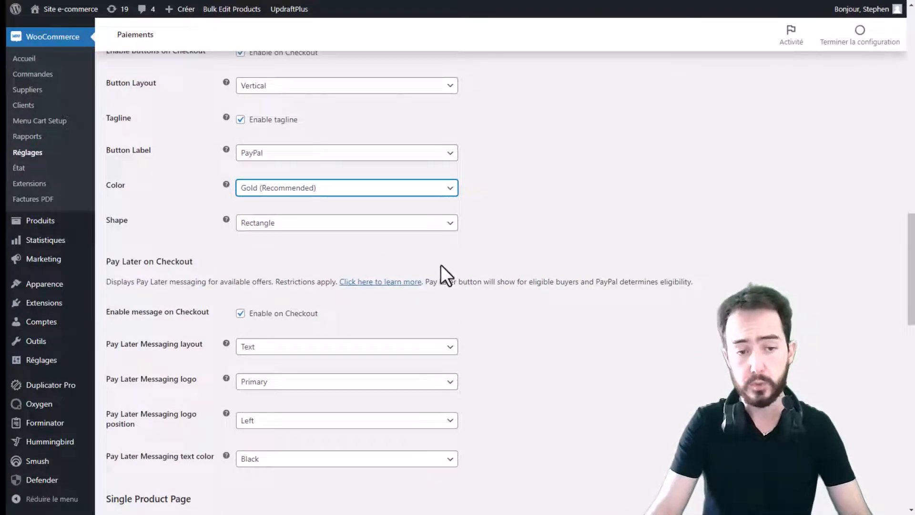
pyautogui.scroll(-2, 194, 329)
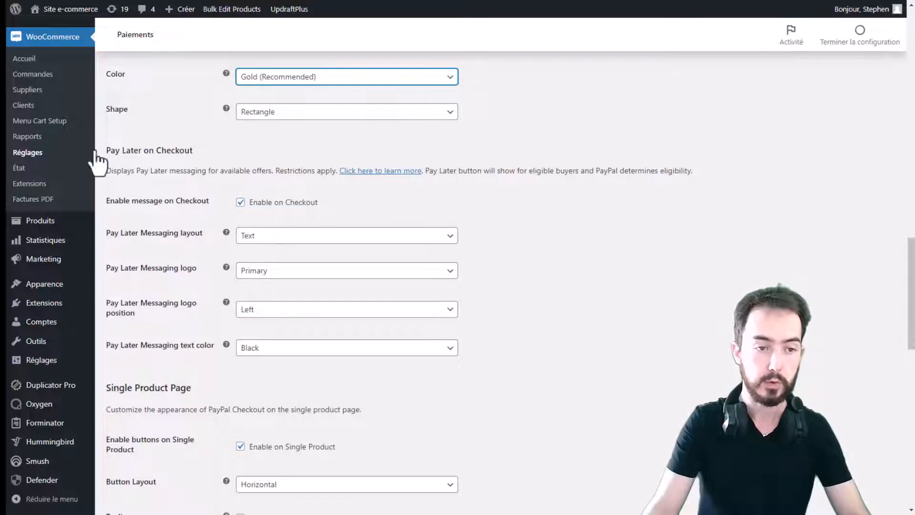
pyautogui.scroll(1, 98, 162)
pyautogui.moveTo(110, 206); pyautogui.dragTo(145, 208)
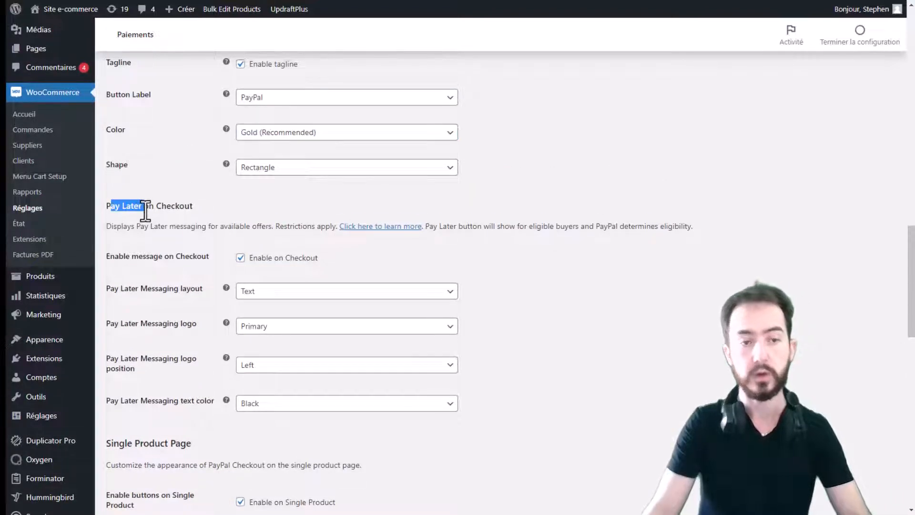
pyautogui.click(236, 244)
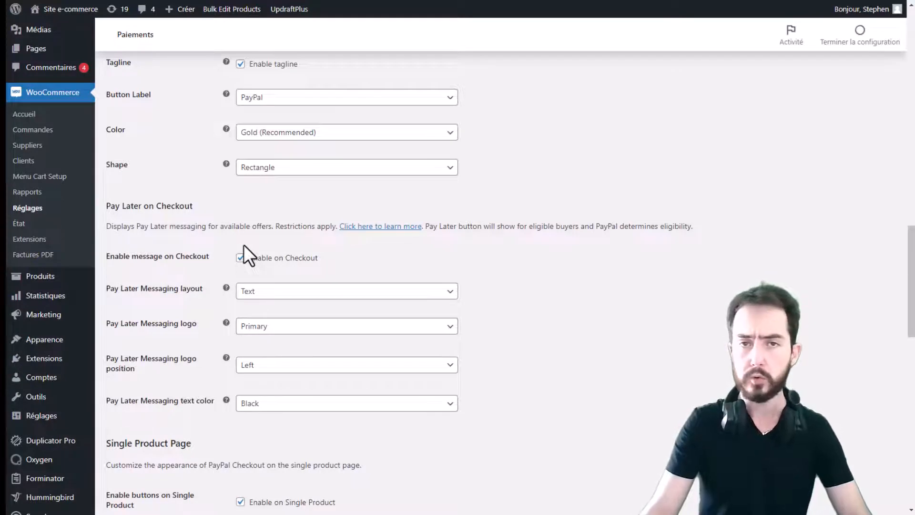
pyautogui.scroll(-1, 258, 243)
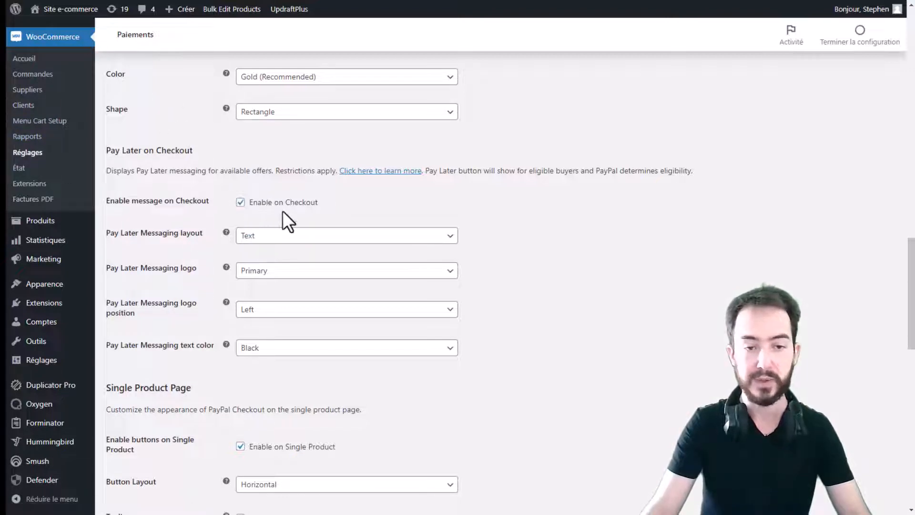
pyautogui.click(241, 202)
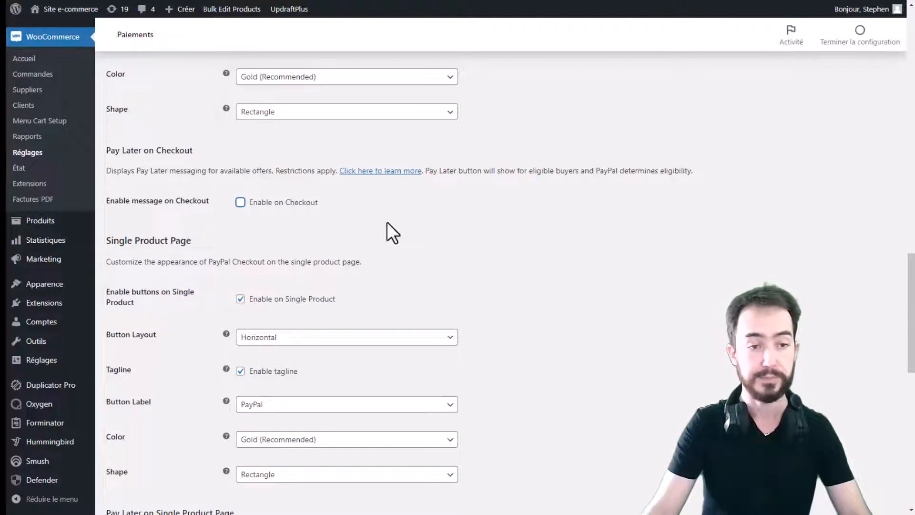
# Visit the WooProtect CrashZone demo store's front end and open its Boutique page
pyautogui.scroll(-1, 153, 262)
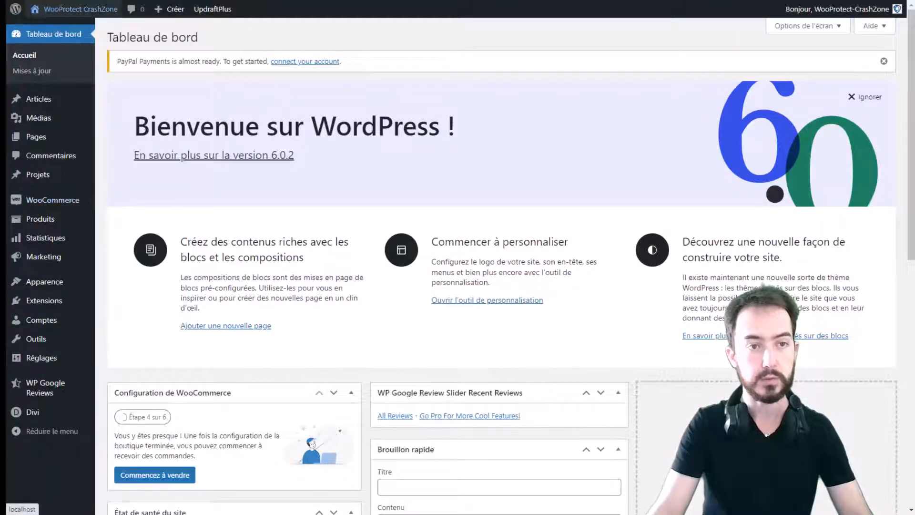
pyautogui.click(80, 10)
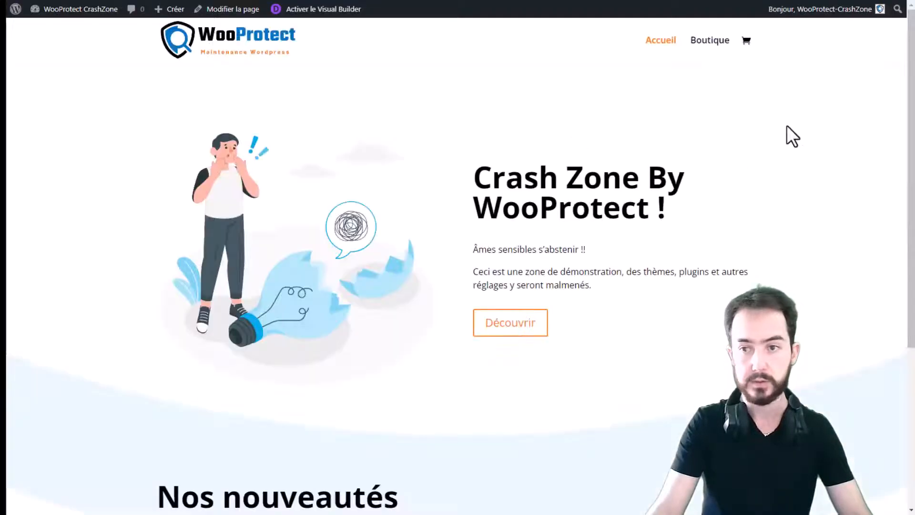
pyautogui.click(711, 42)
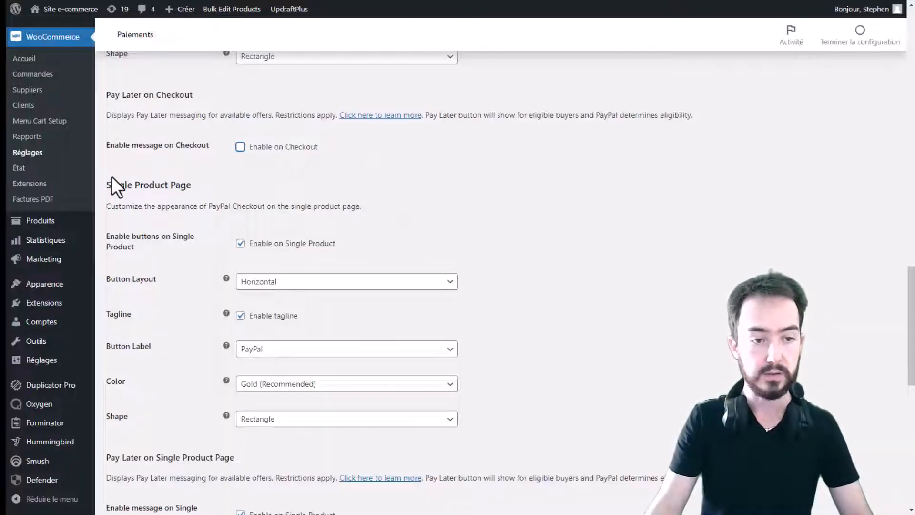
# Disable both the PayPal buttons and the Pay Later message on the Single Product page
pyautogui.click(240, 243)
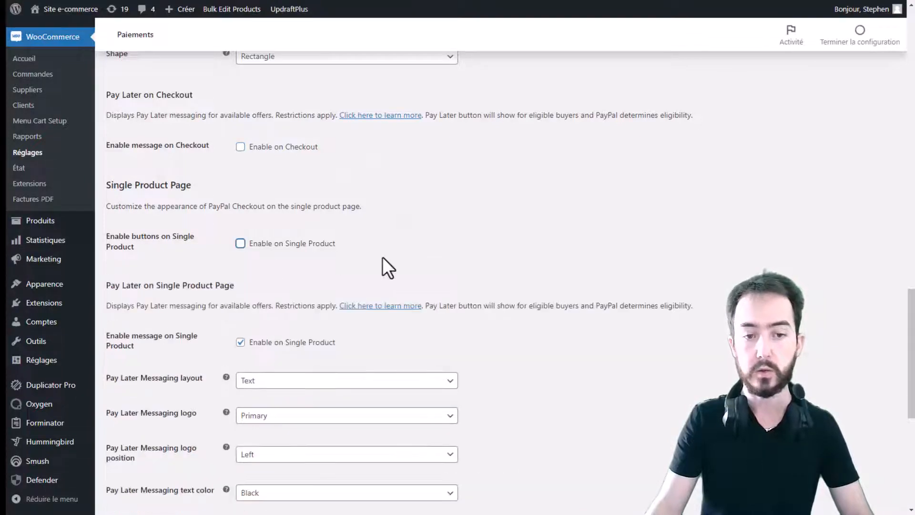
pyautogui.scroll(-3, 384, 256)
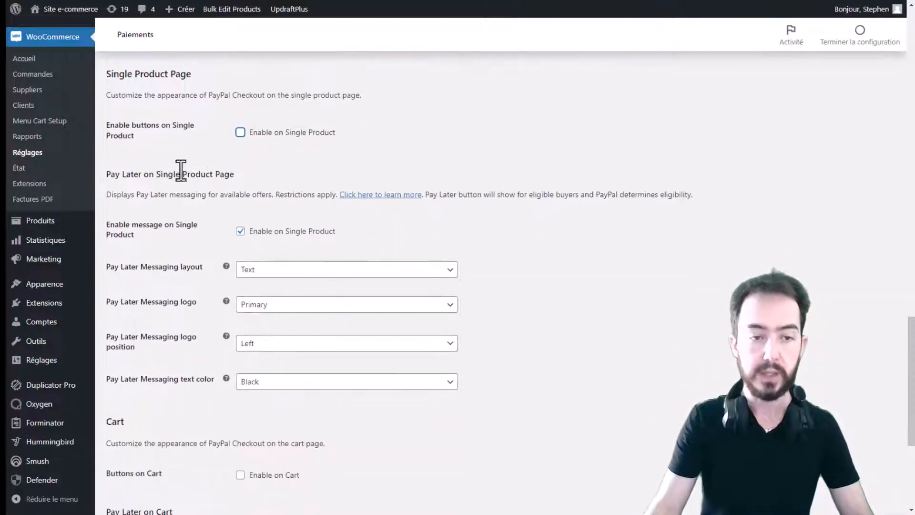
pyautogui.moveTo(163, 174); pyautogui.dragTo(232, 177)
pyautogui.click(239, 177)
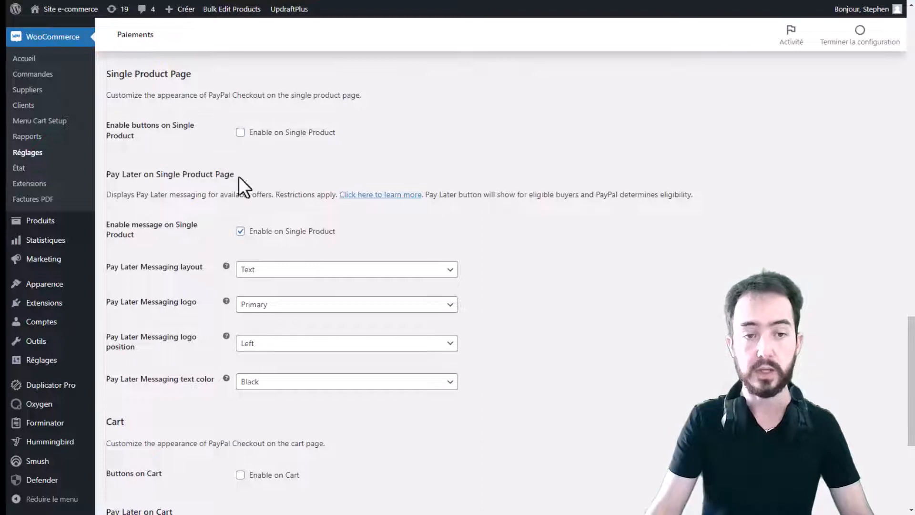
pyautogui.click(243, 232)
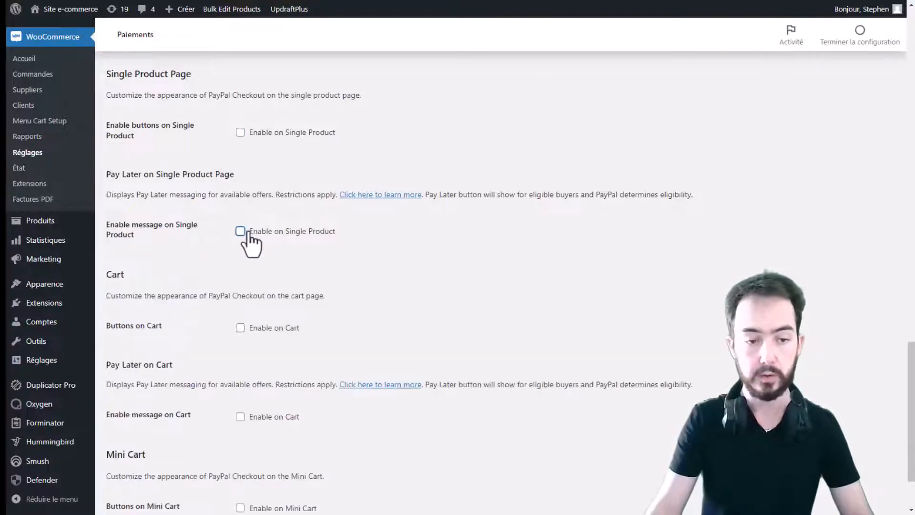
# Review the Cart, Pay Later on Cart and Mini Cart options along with the rest of the PayPal Checkout settings
pyautogui.scroll(-1, 253, 238)
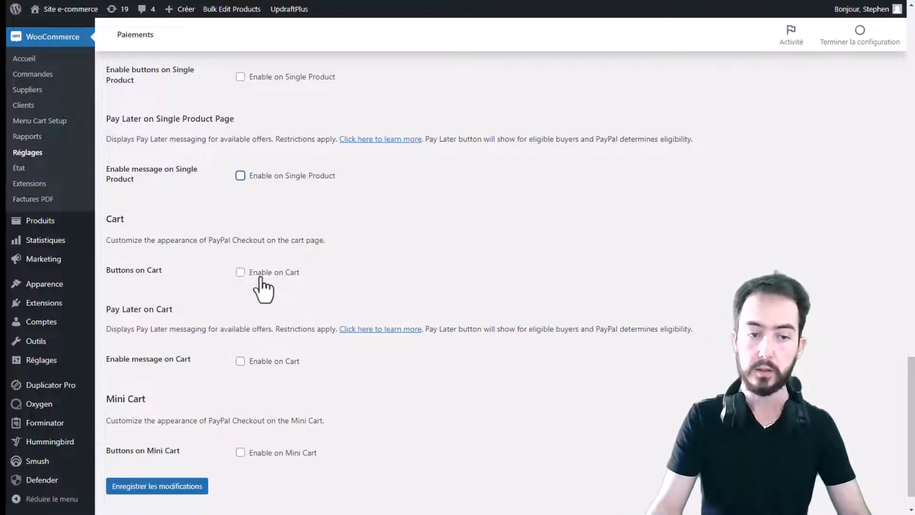
pyautogui.scroll(-1, 257, 272)
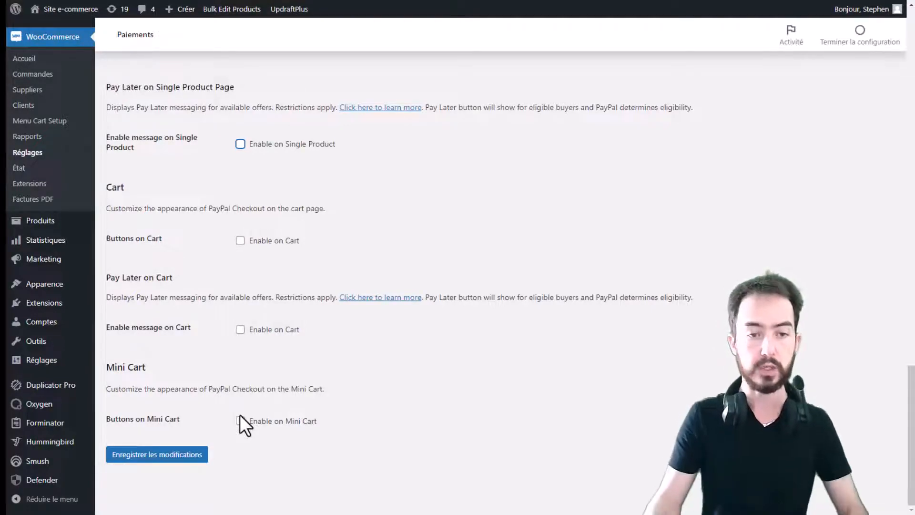
pyautogui.scroll(10, 332, 405)
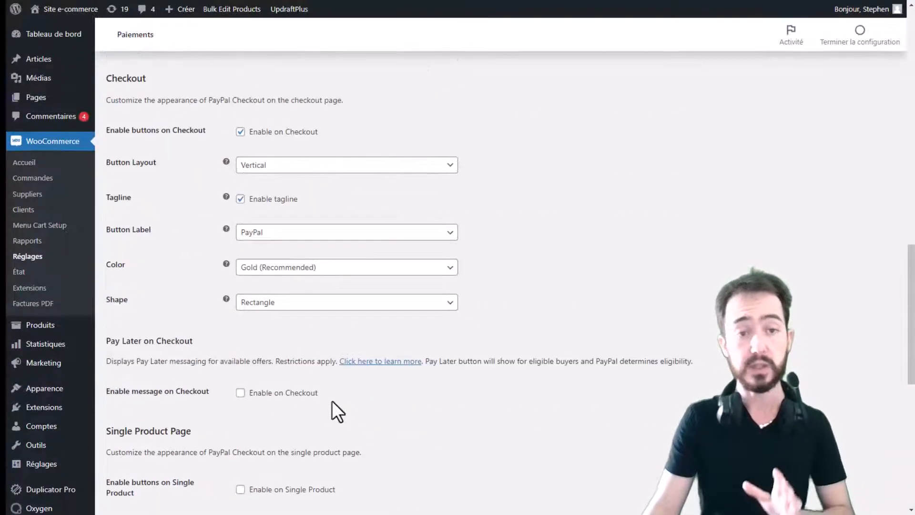
pyautogui.scroll(10, 331, 400)
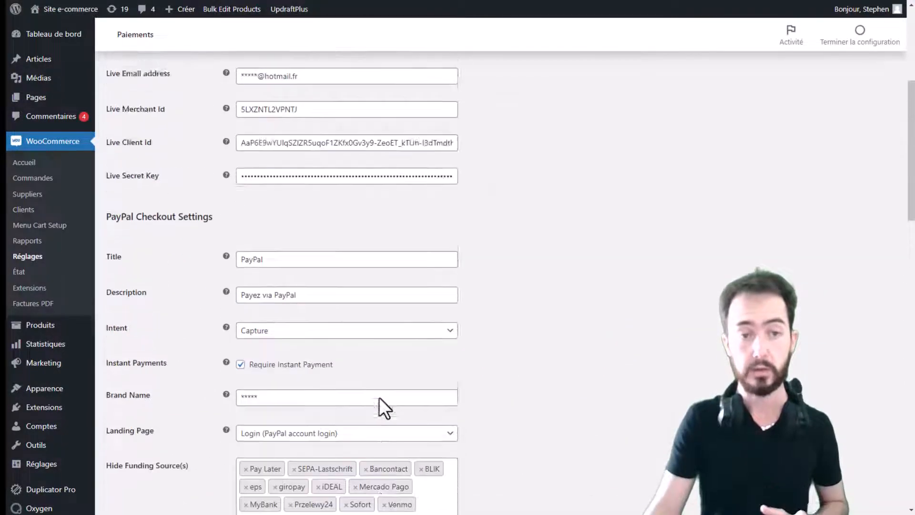
pyautogui.scroll(5, 379, 397)
pyautogui.scroll(-12, 419, 394)
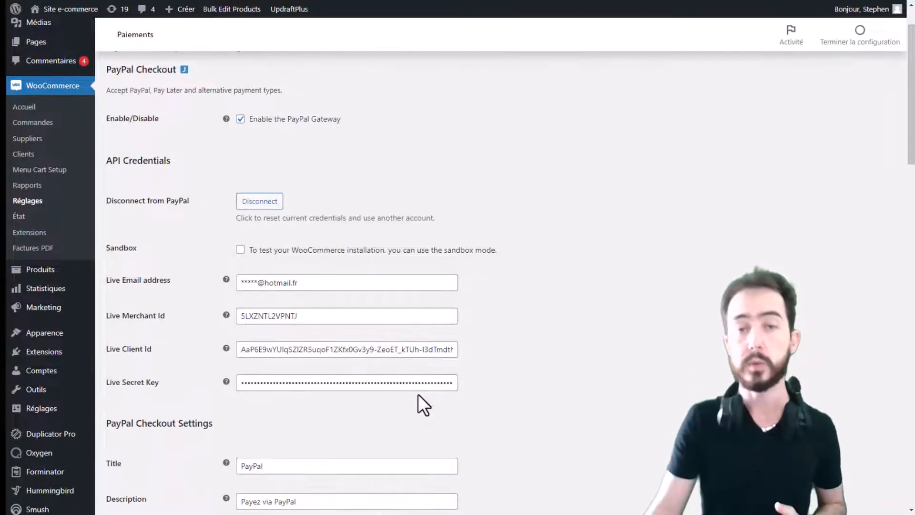
pyautogui.scroll(-12, 418, 401)
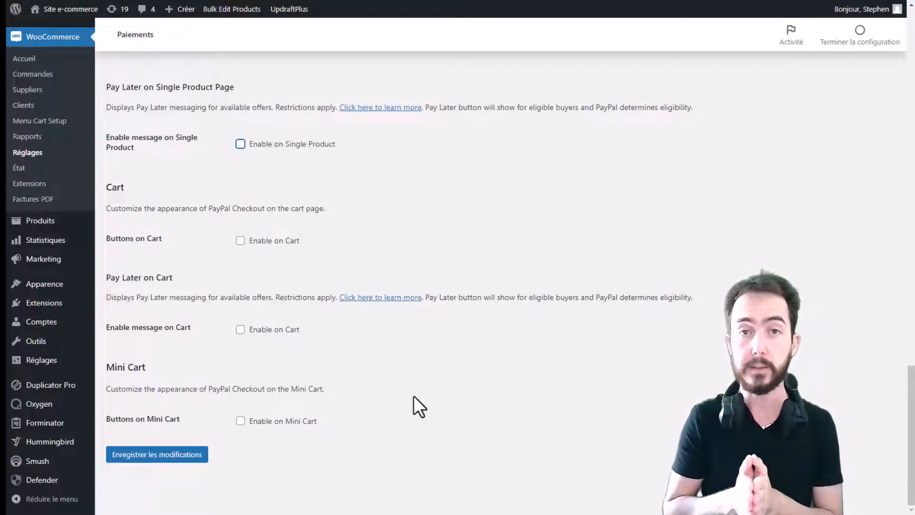
# Enable sandbox mode in the API Credentials section and view the card processing and sandbox test options
pyautogui.scroll(20, 415, 398)
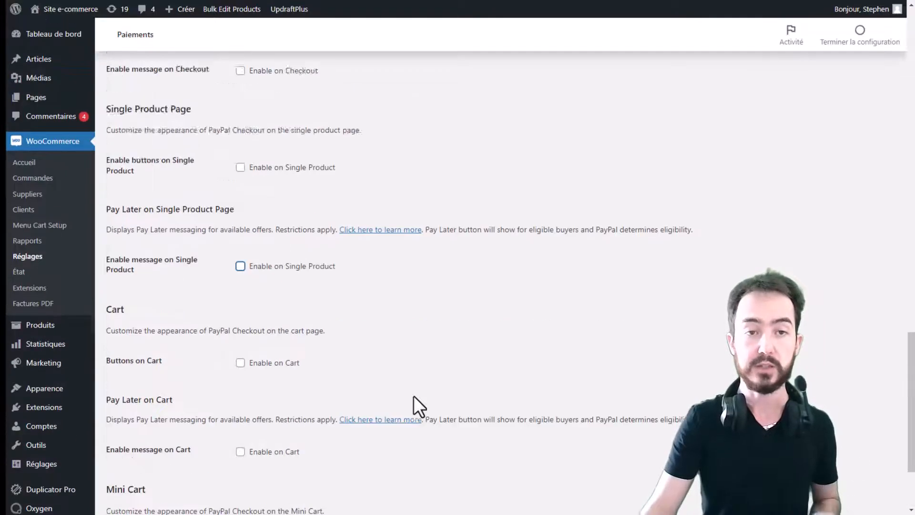
pyautogui.scroll(3, 419, 388)
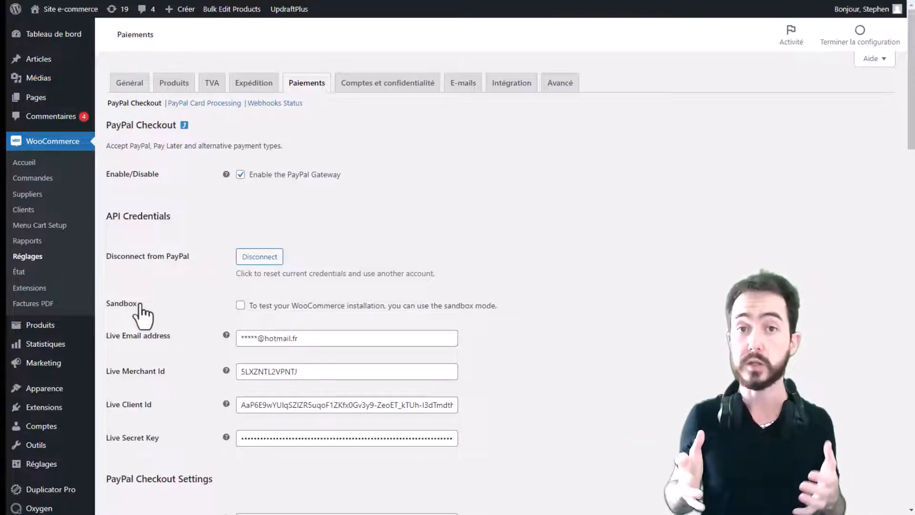
pyautogui.click(240, 306)
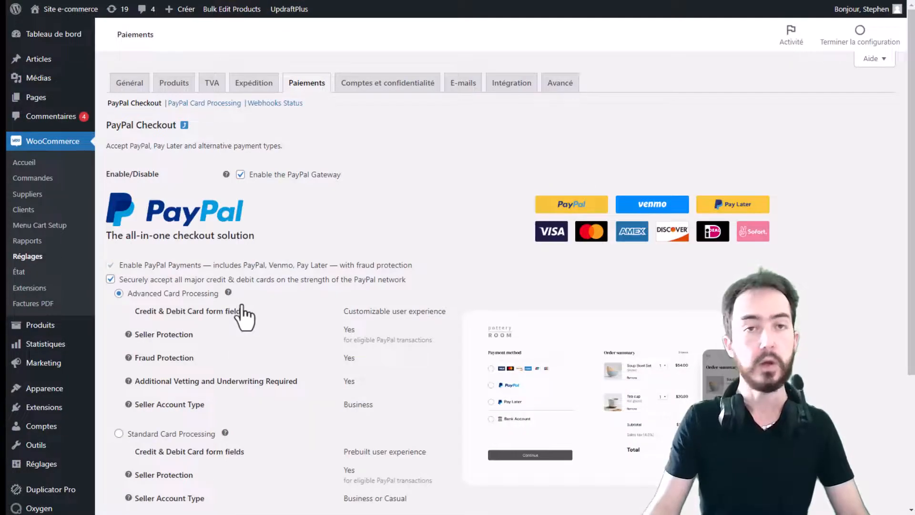
pyautogui.scroll(-4, 420, 213)
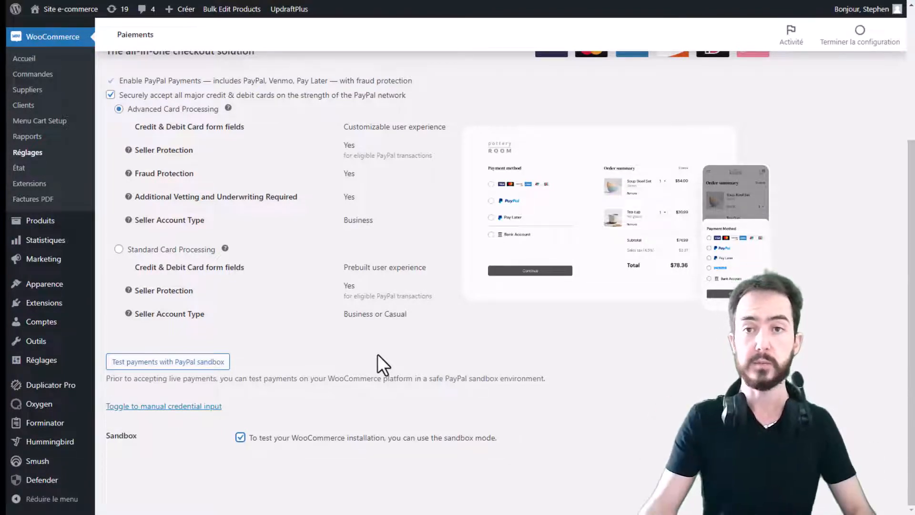
# Switch to the PayPal Developer site, log in to the dashboard with the prefilled credentials and open the Sandbox test accounts list
pyautogui.click(544, 0)
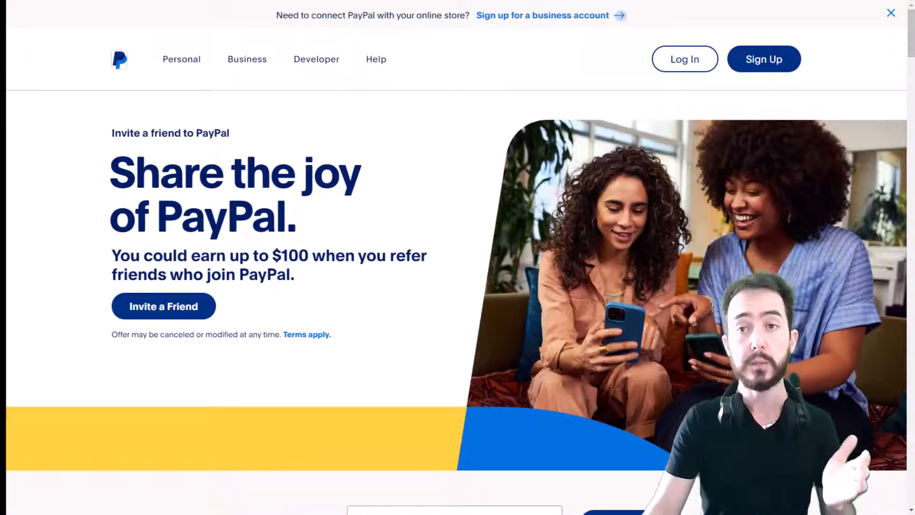
pyautogui.click(667, 1)
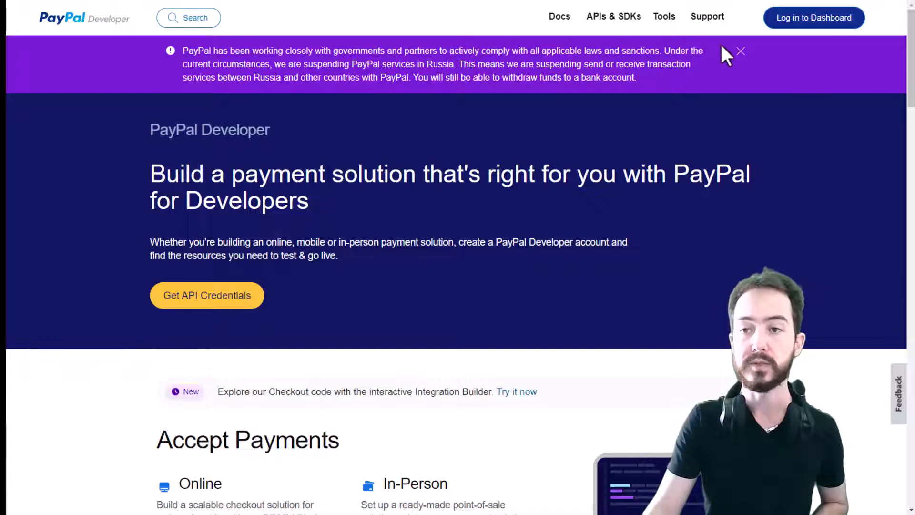
pyautogui.click(818, 21)
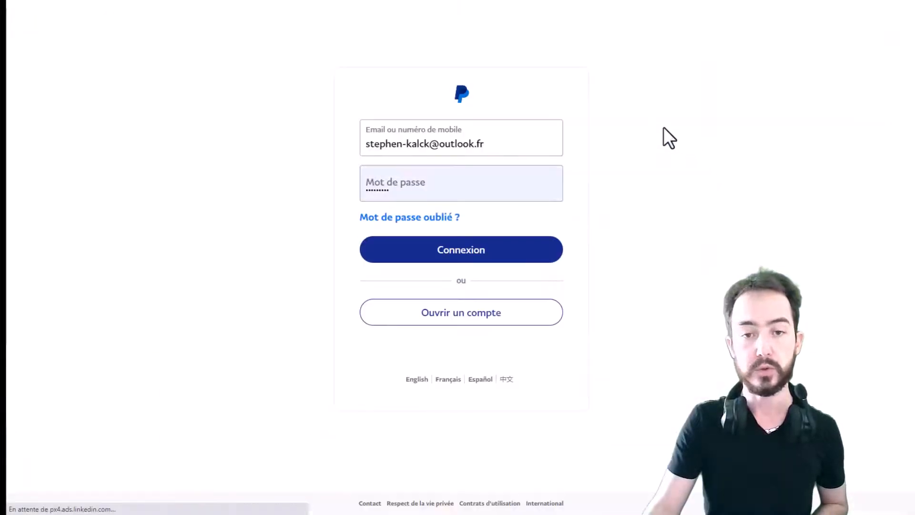
pyautogui.click(496, 249)
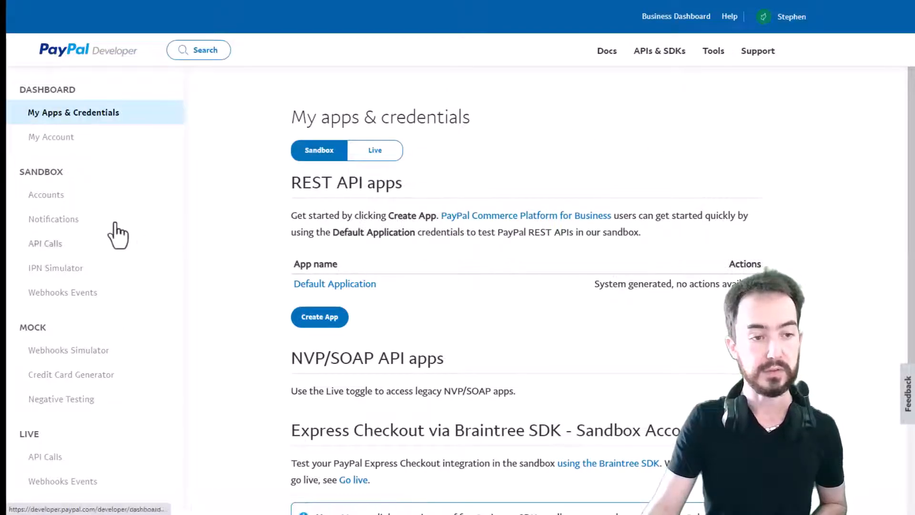
pyautogui.click(44, 196)
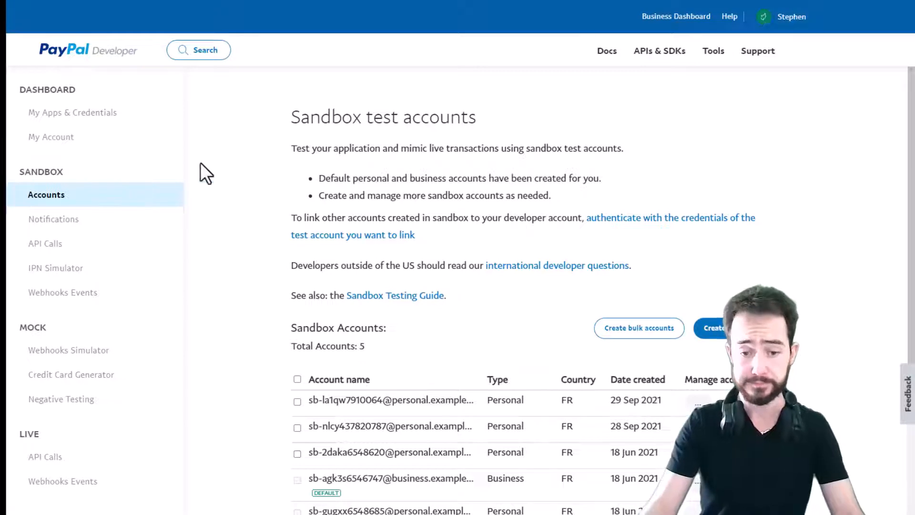
pyautogui.scroll(-2, 396, 295)
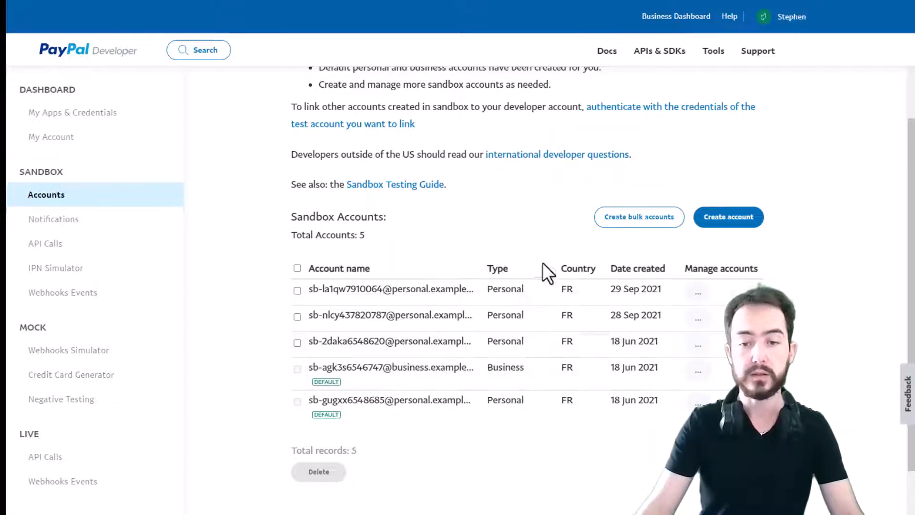
# Examine the account types and the Country / Region choices for a new sandbox account, without creating one
pyautogui.click(725, 220)
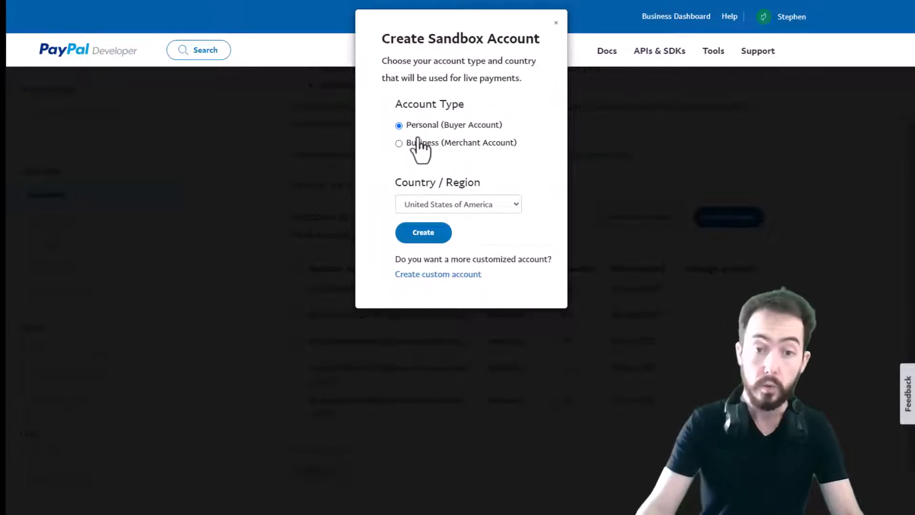
pyautogui.click(451, 203)
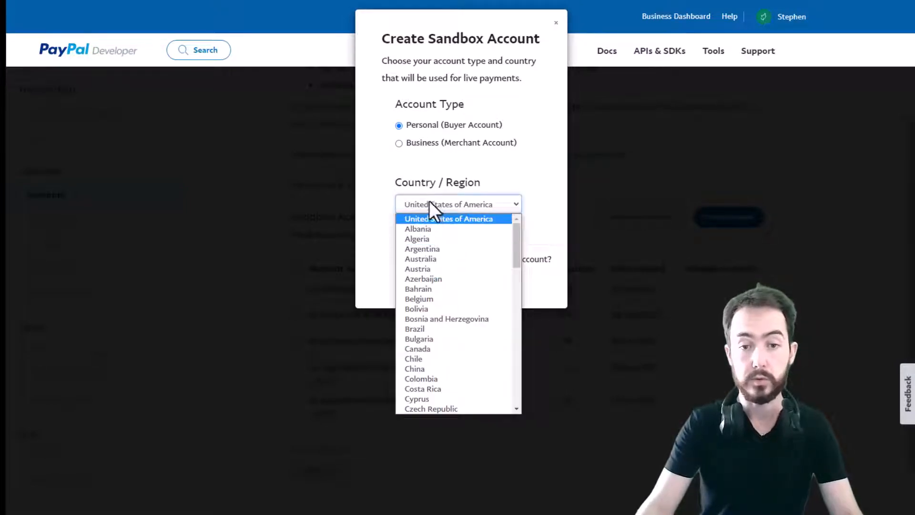
pyautogui.scroll(-15, 463, 228)
pyautogui.click(539, 167)
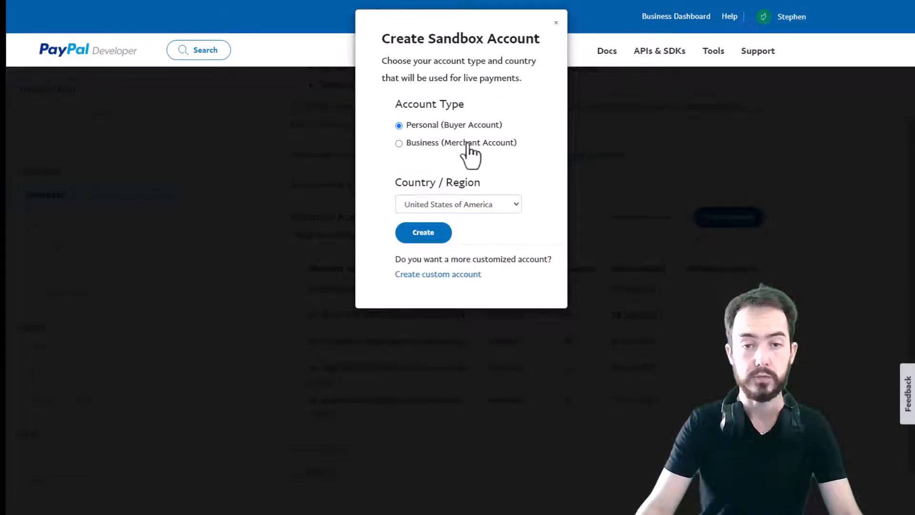
pyautogui.click(556, 23)
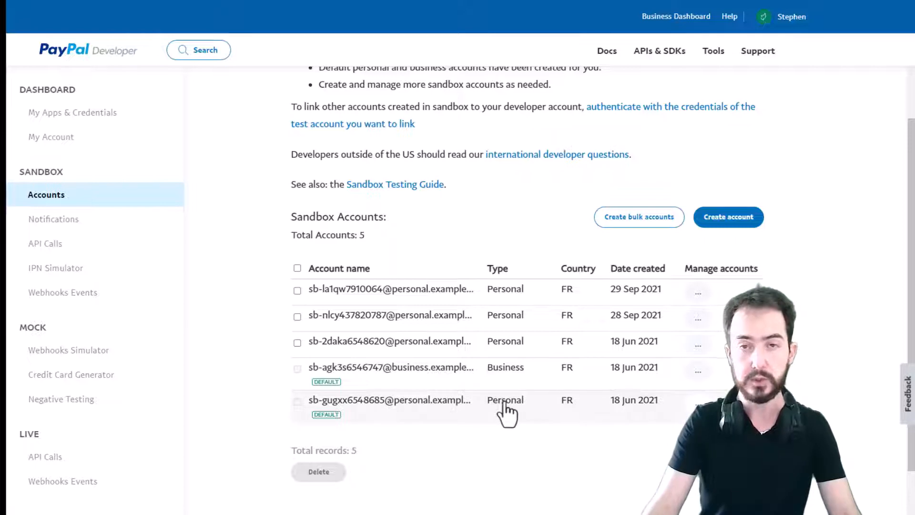
# View the details of the default Personal sandbox account and examine its Email ID and System Generated Password
pyautogui.click(697, 404)
pyautogui.click(694, 432)
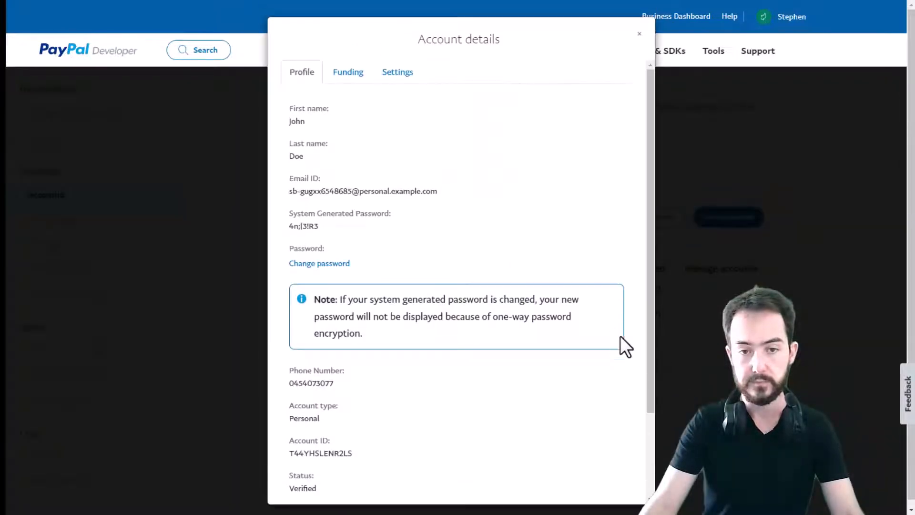
pyautogui.moveTo(437, 191); pyautogui.dragTo(294, 188)
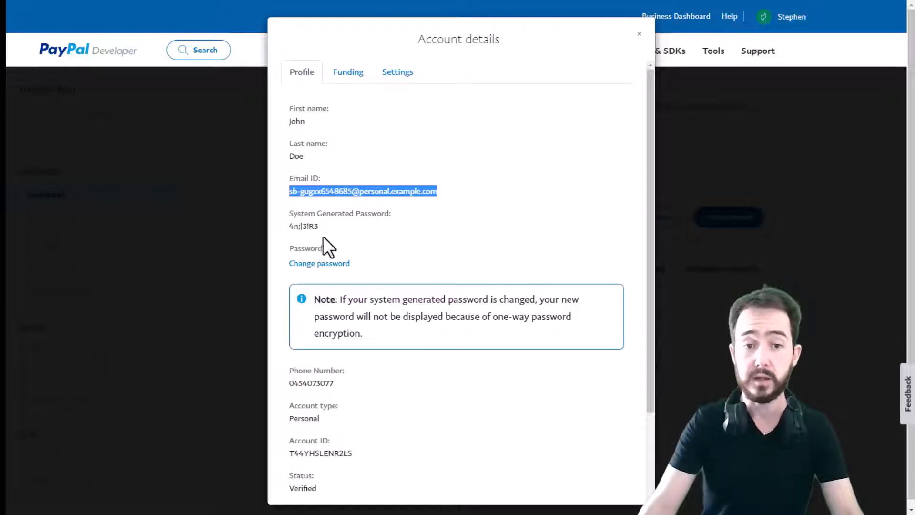
pyautogui.moveTo(318, 225); pyautogui.dragTo(288, 221)
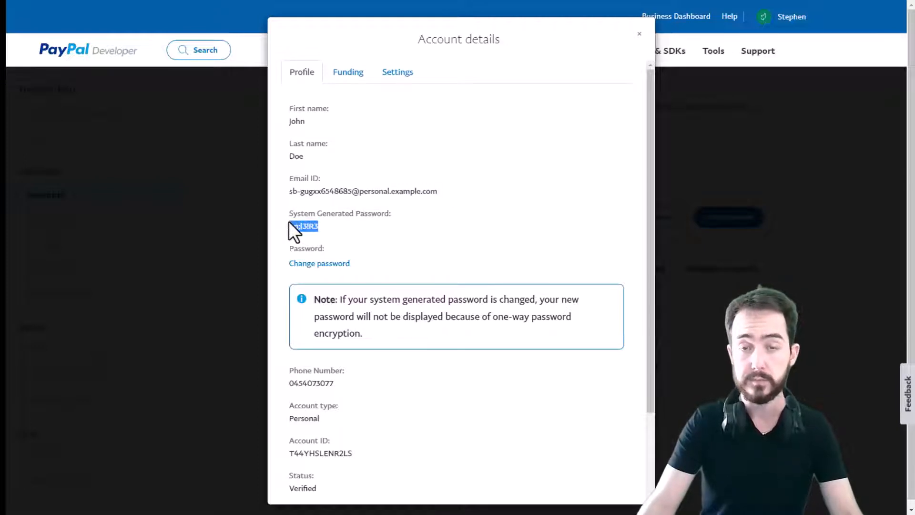
pyautogui.click(321, 227)
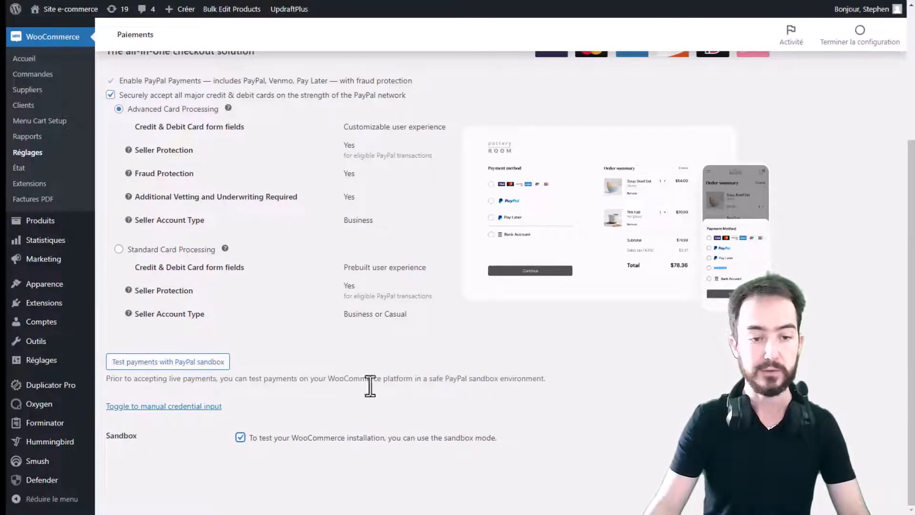
# Return to the WooCommerce PayPal Checkout settings and disable sandbox mode
pyautogui.click(240, 437)
pyautogui.scroll(-1, 624, 250)
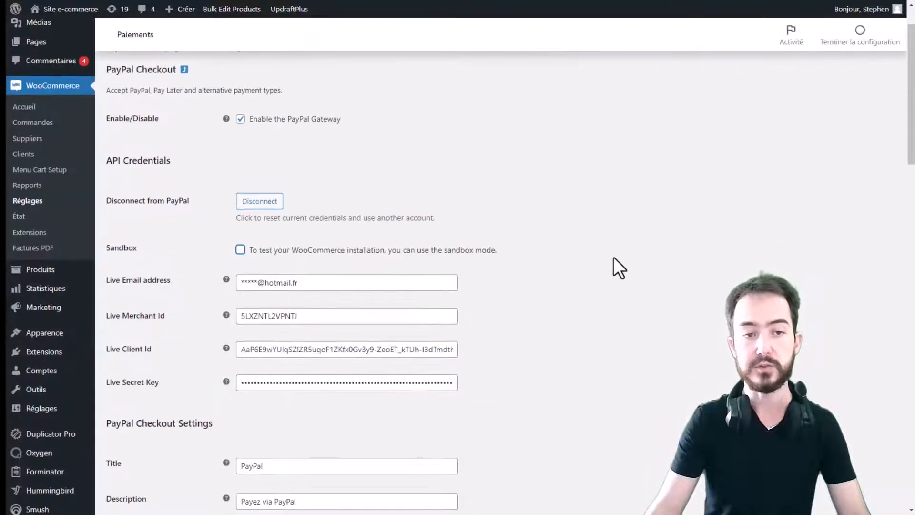